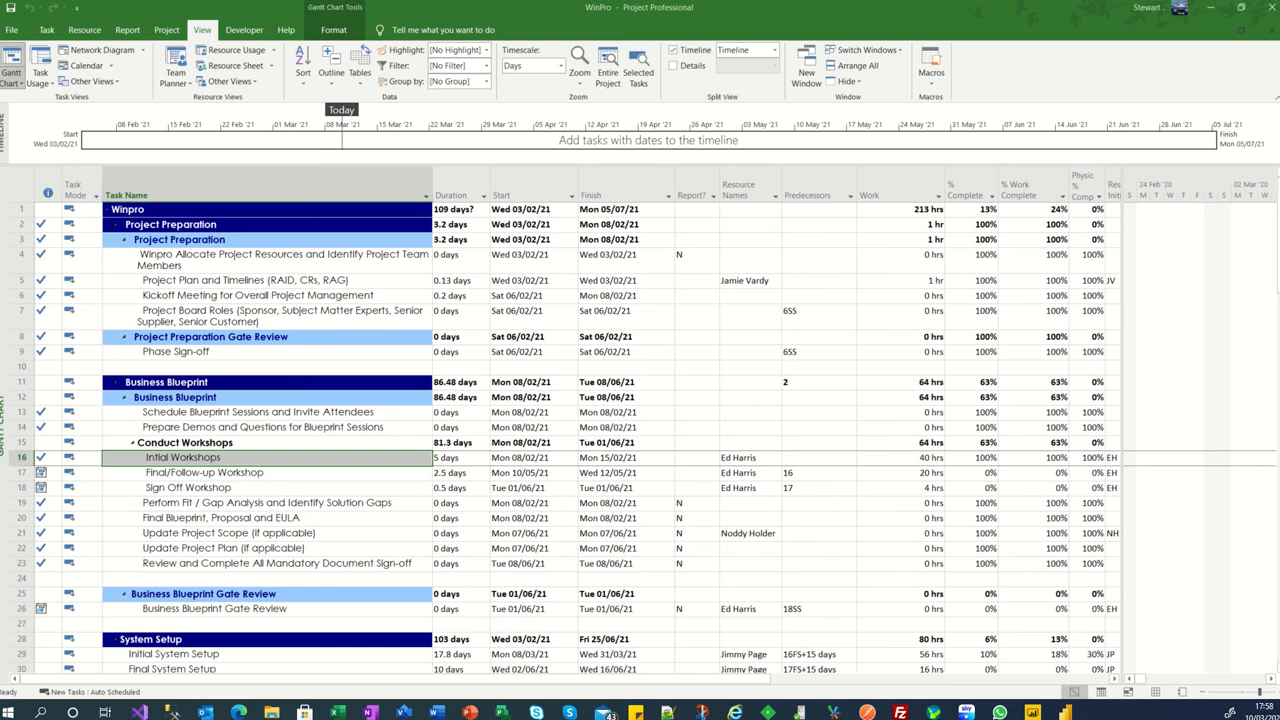
- Open the custom field settings for the Invoice Refs column of the task table
{"action": "left_click", "coordinate": [745, 281]}
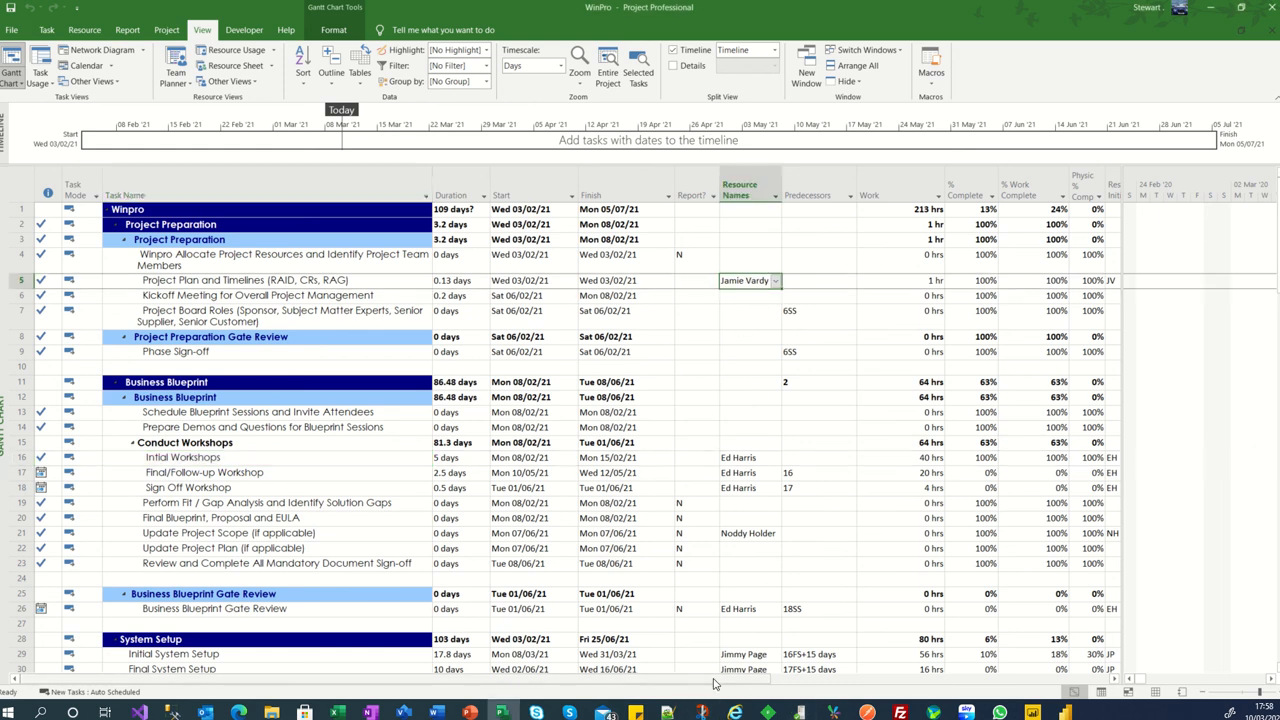
{"action": "left_click_drag", "start_coordinate": [714, 684], "coordinate": [968, 681]}
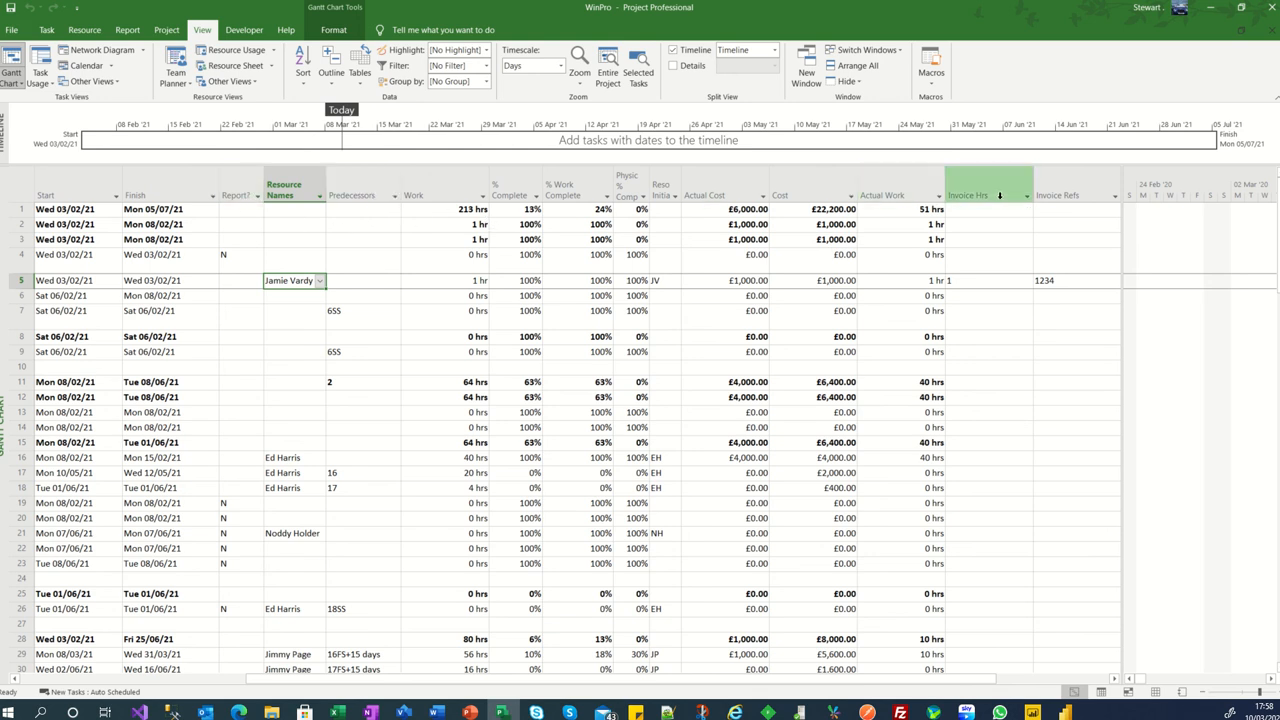
{"action": "left_click", "coordinate": [1079, 192]}
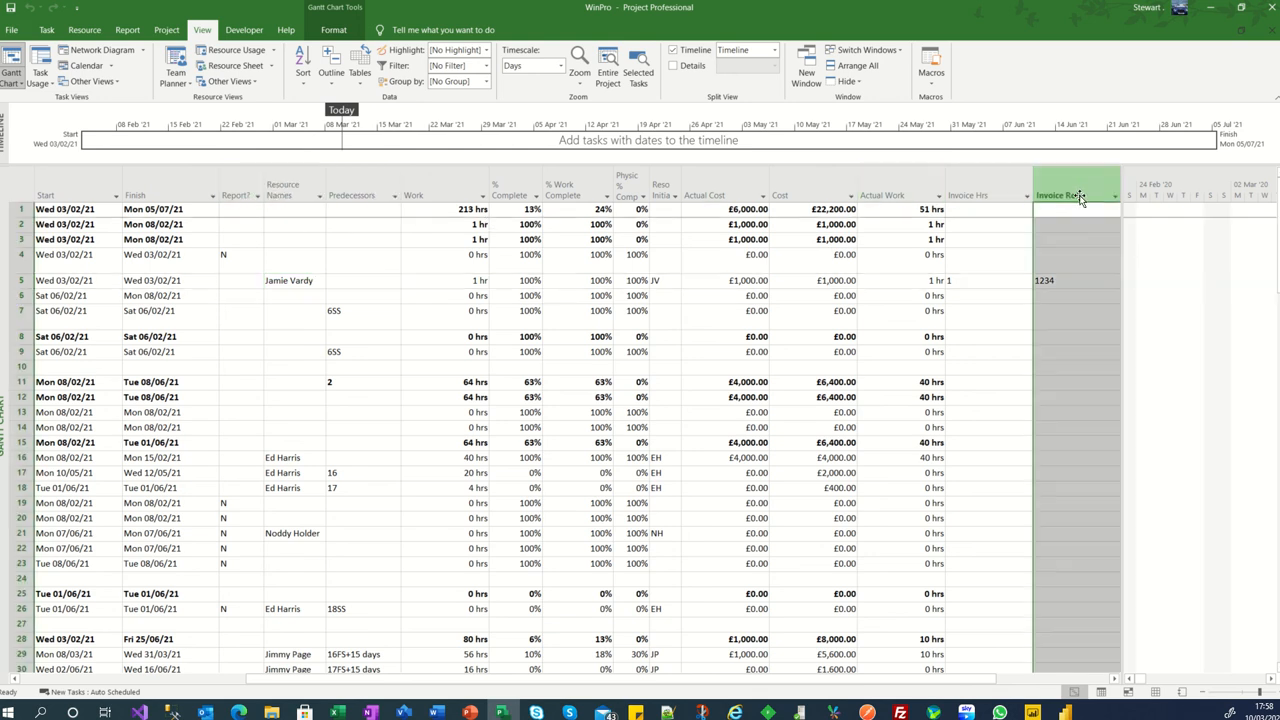
{"action": "right_click", "coordinate": [1079, 194]}
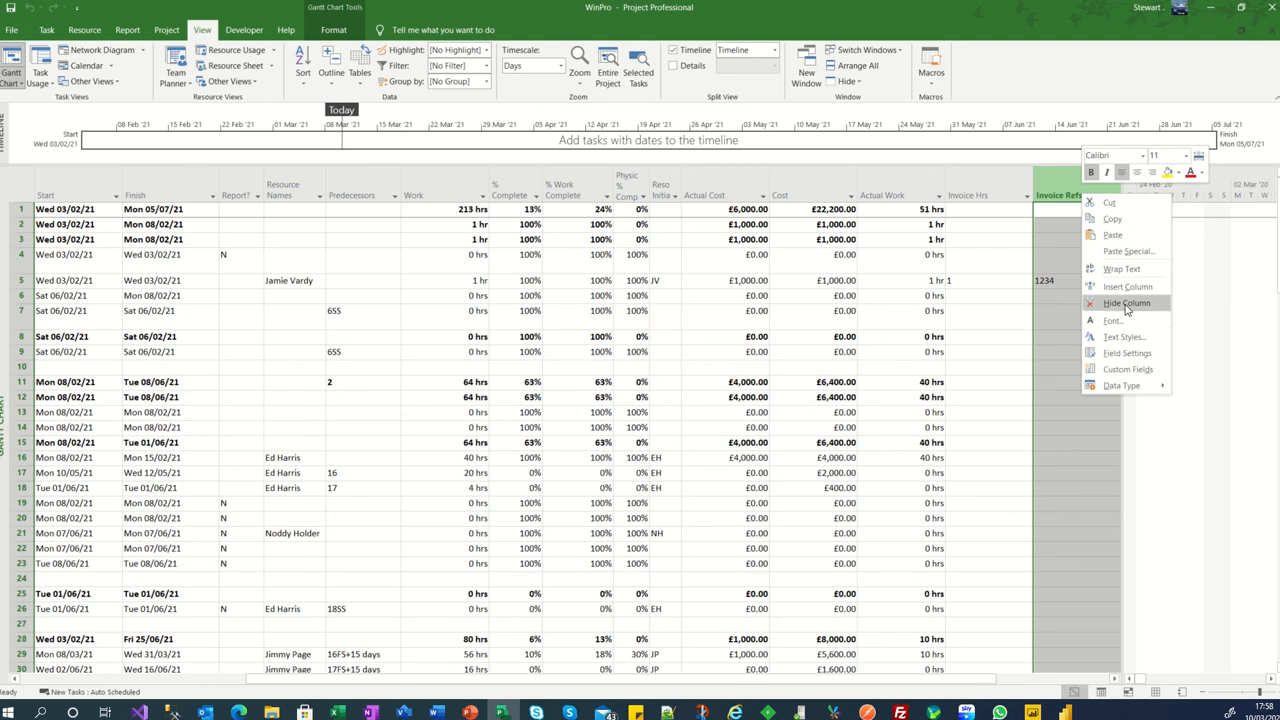
{"action": "left_click", "coordinate": [1127, 369]}
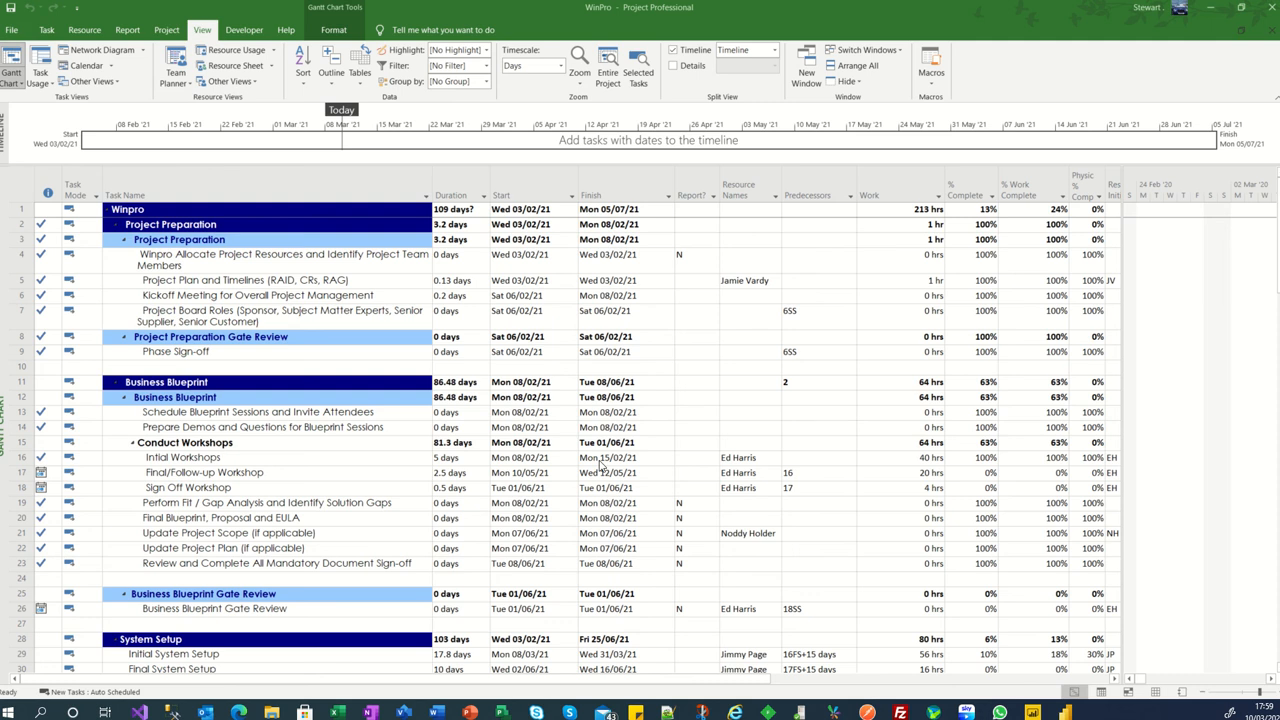
- Expand the Software Configuration summary task under System Setup to show its subtasks
{"action": "scroll", "coordinate": [592, 462], "scroll_direction": "down", "scroll_amount": 4}
{"action": "scroll", "coordinate": [592, 462], "scroll_direction": "down", "scroll_amount": 2}
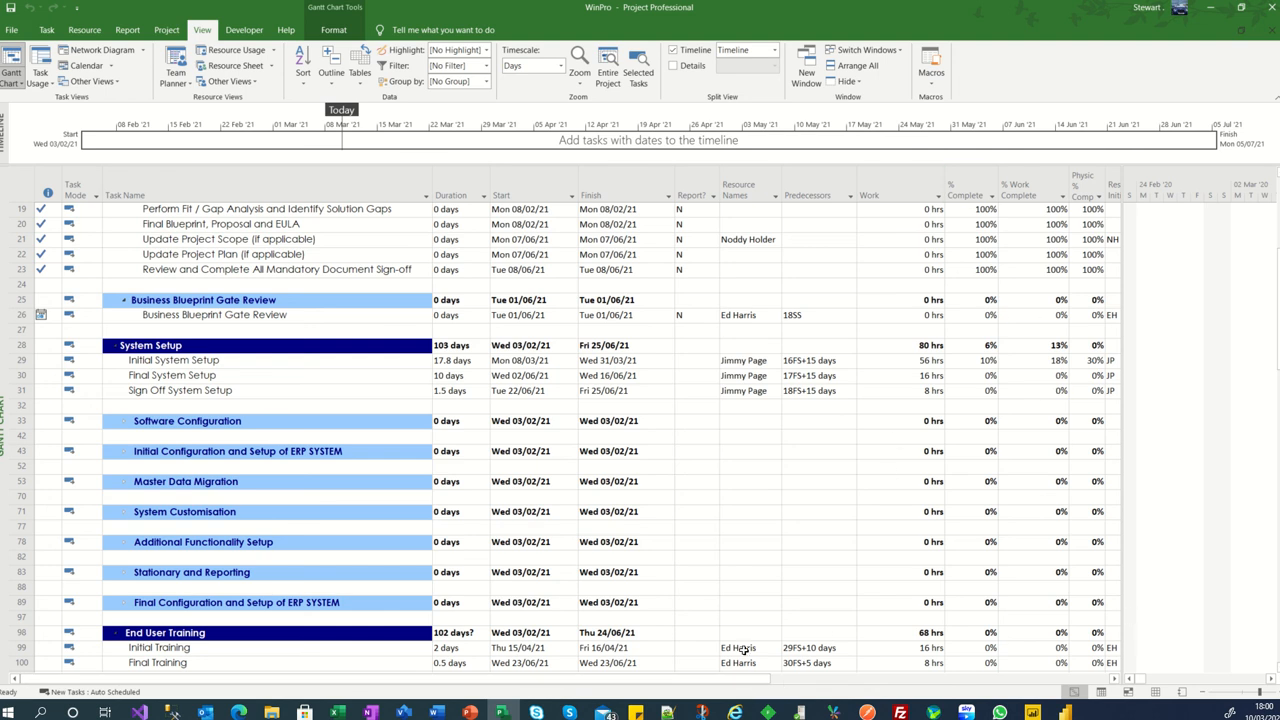
{"action": "left_click_drag", "start_coordinate": [773, 686], "coordinate": [939, 695]}
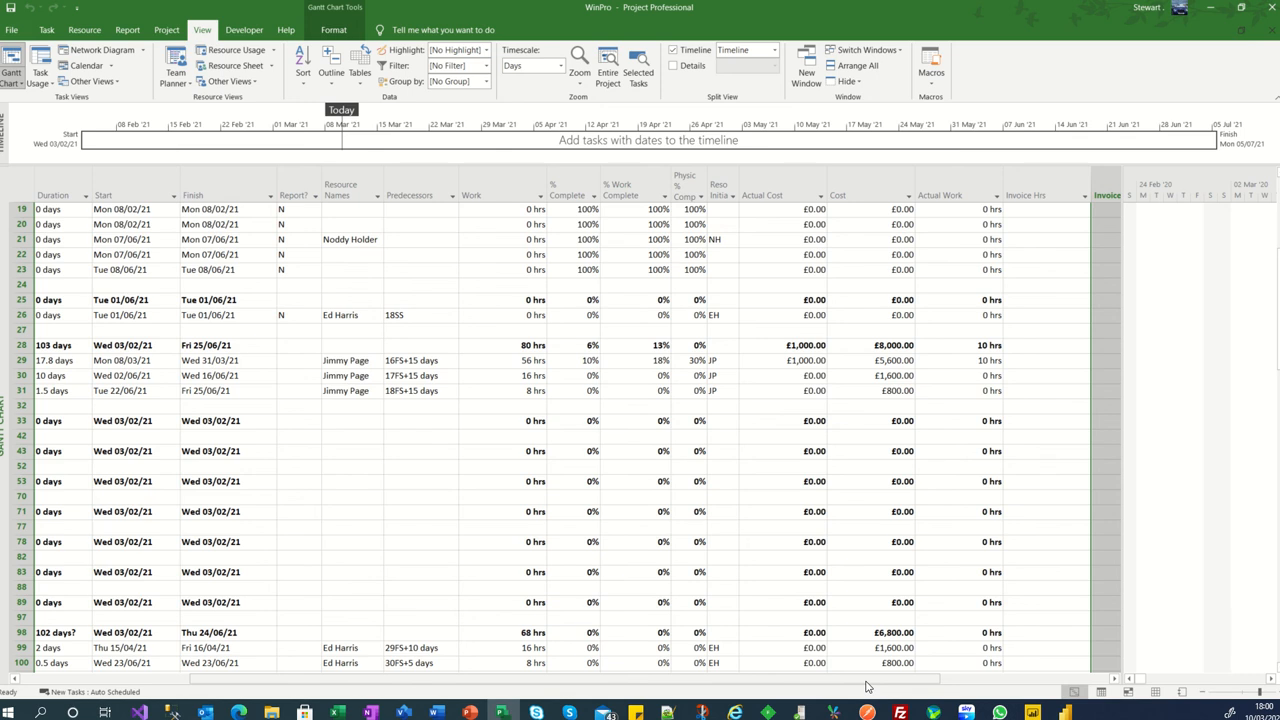
{"action": "left_click_drag", "start_coordinate": [867, 687], "coordinate": [862, 690]}
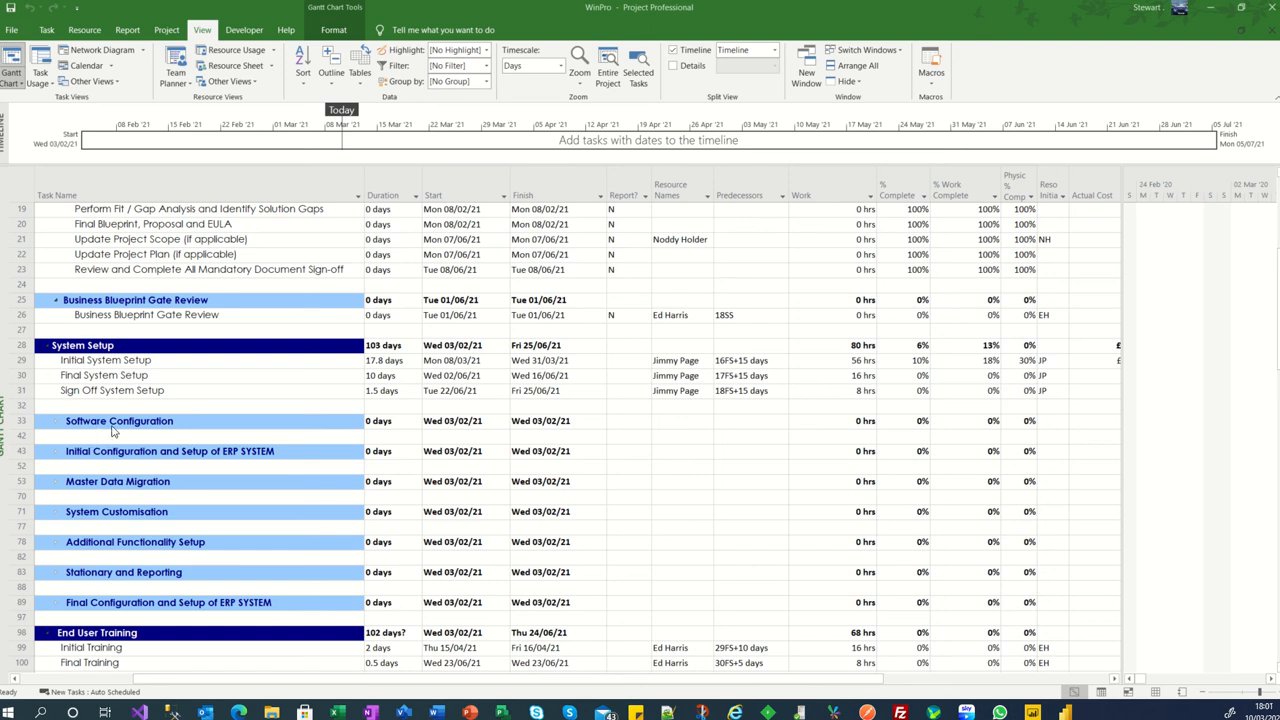
{"action": "left_click", "coordinate": [56, 422]}
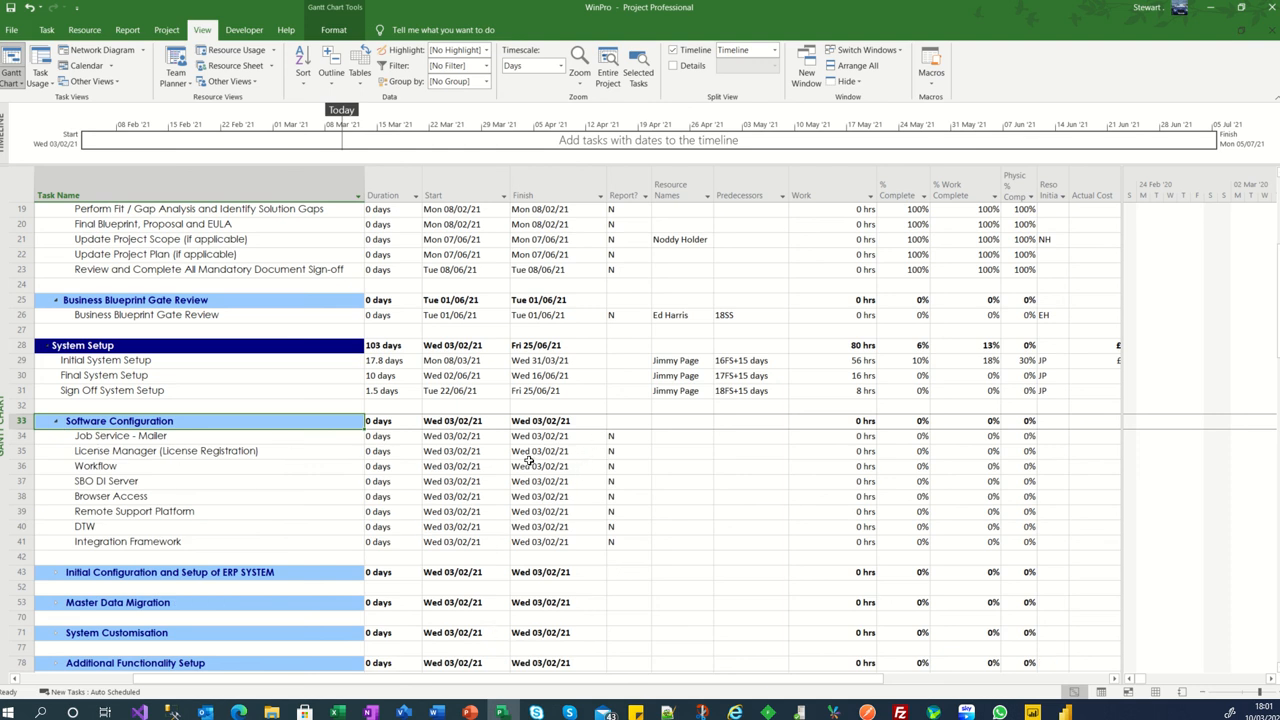
{"action": "left_click", "coordinate": [55, 422]}
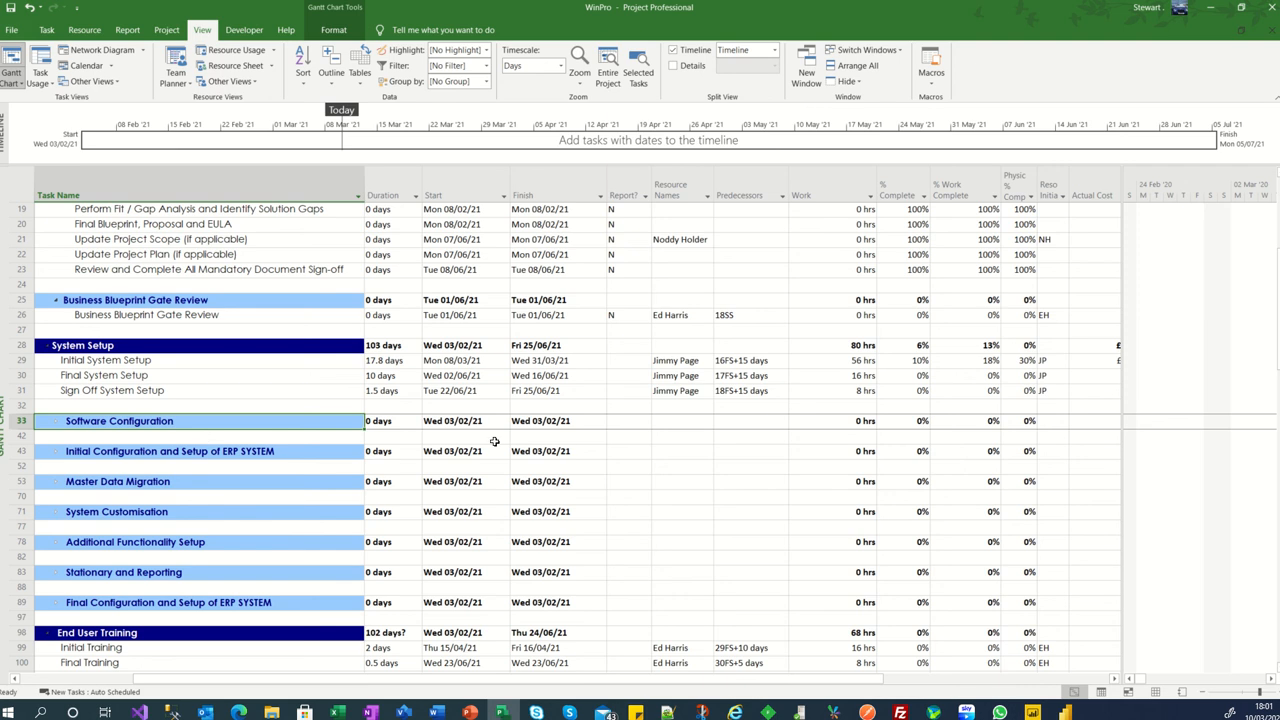
{"action": "left_click", "coordinate": [55, 422]}
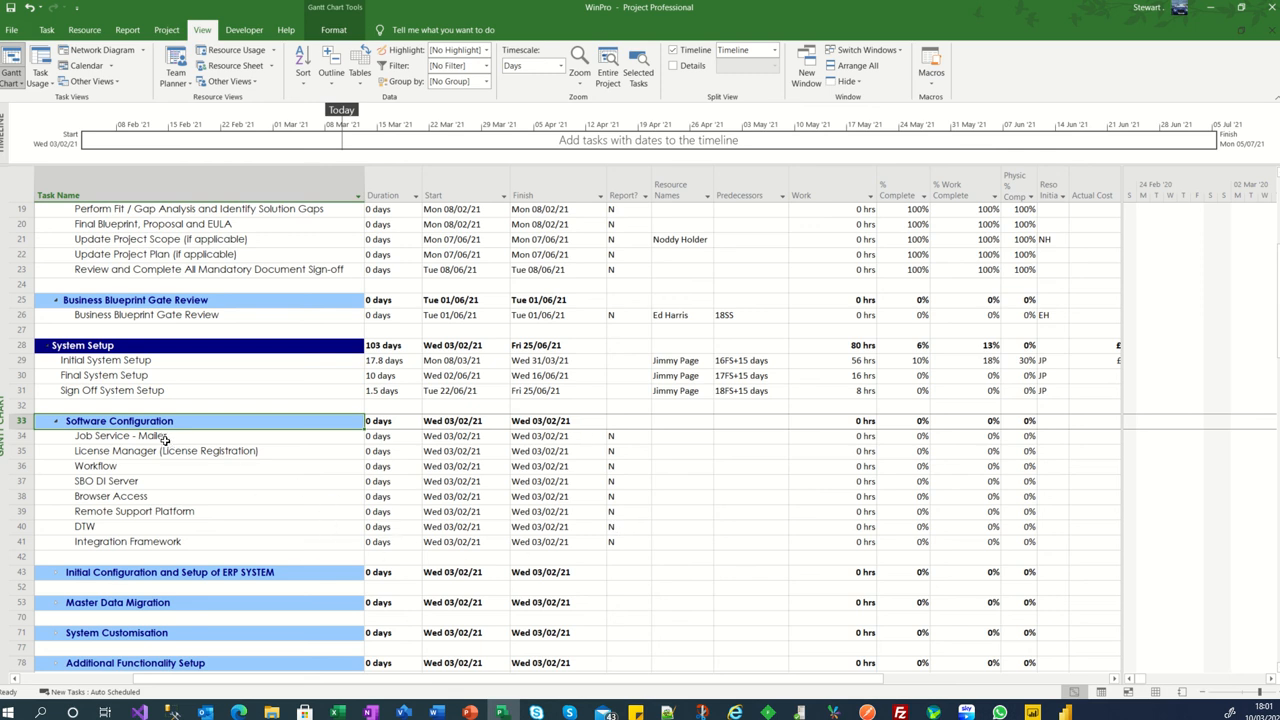
{"action": "left_click_drag", "start_coordinate": [165, 438], "coordinate": [164, 541]}
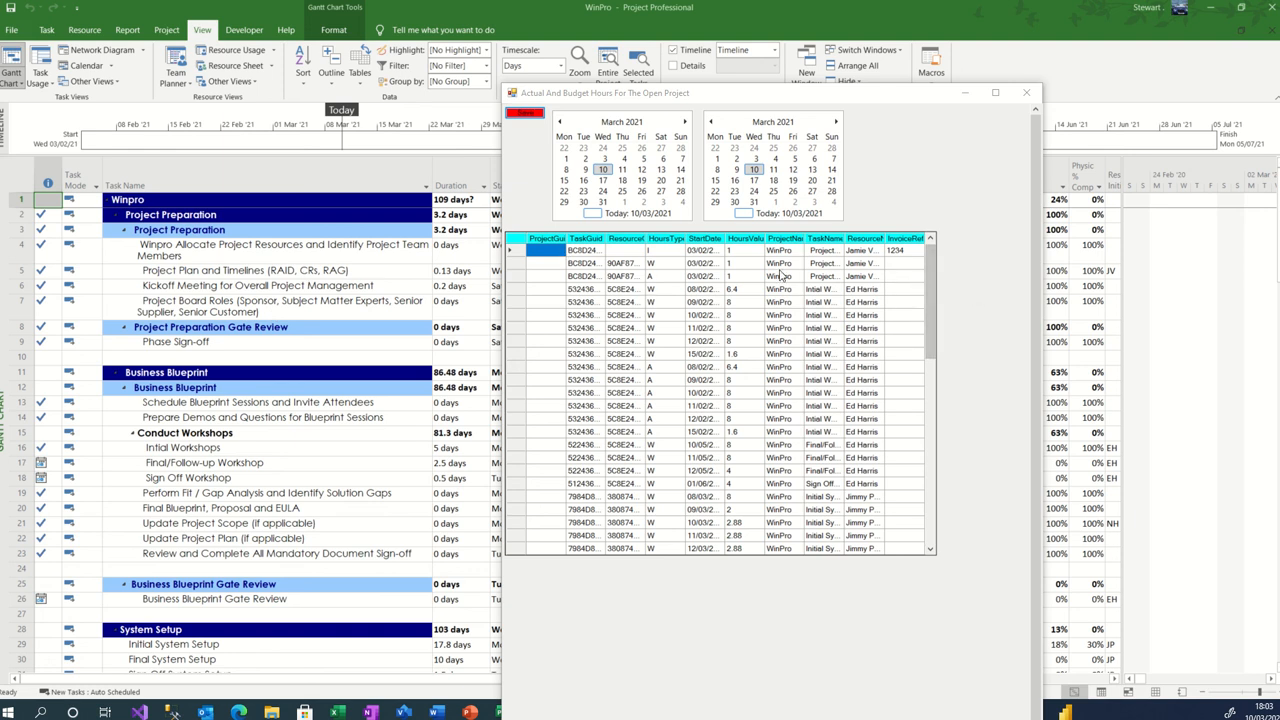
- Widen the StartDate and TaskName columns in the grid of actual and budget hours
{"action": "left_click", "coordinate": [662, 255]}
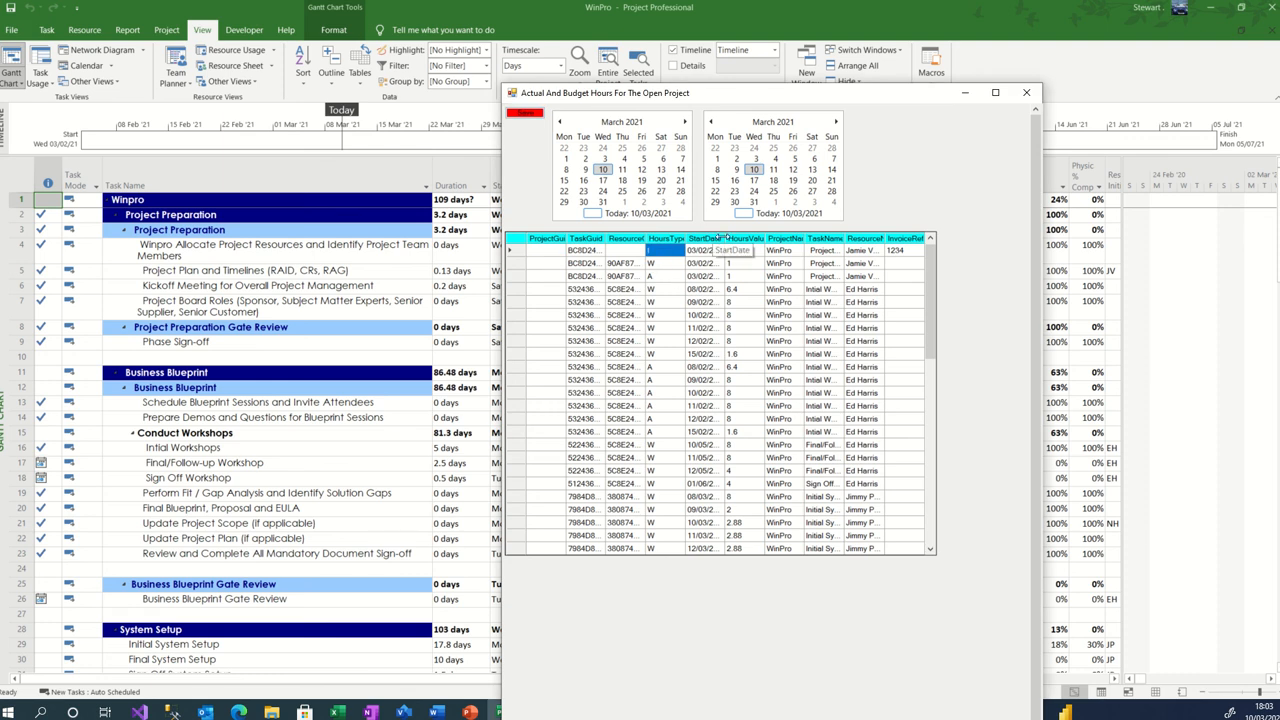
{"action": "left_click_drag", "start_coordinate": [725, 237], "coordinate": [764, 238]}
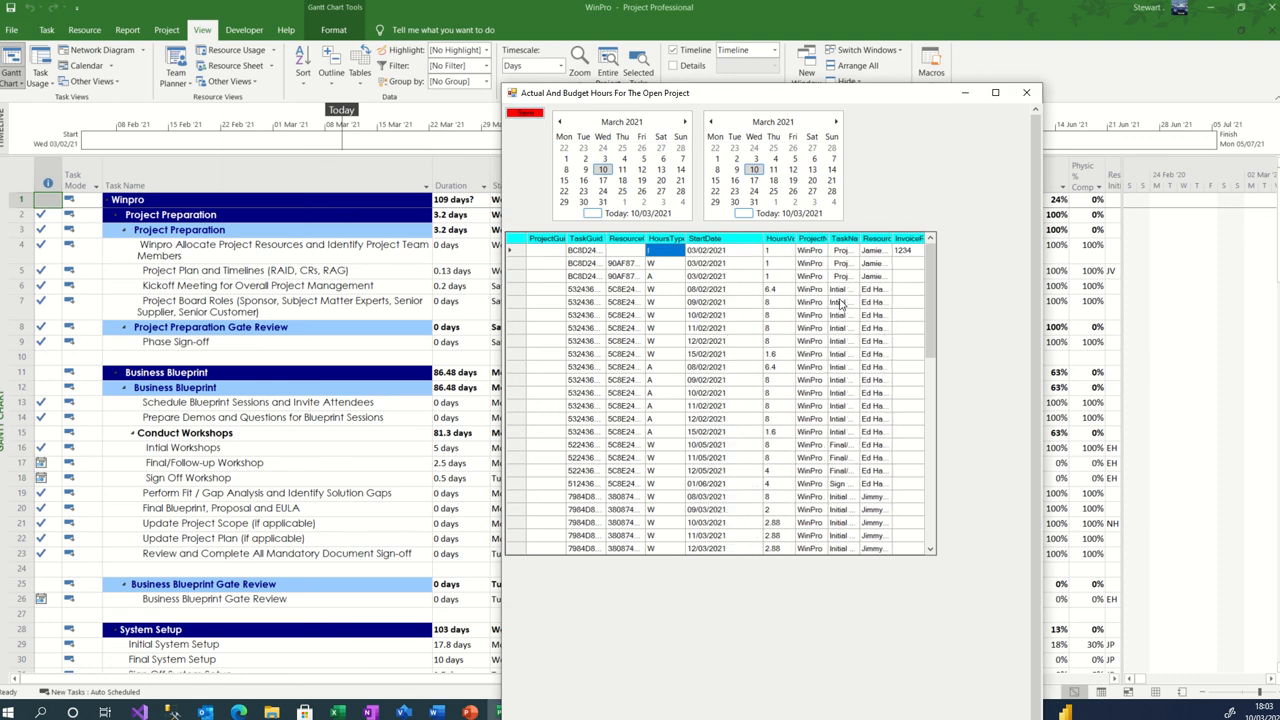
{"action": "left_click", "coordinate": [901, 251]}
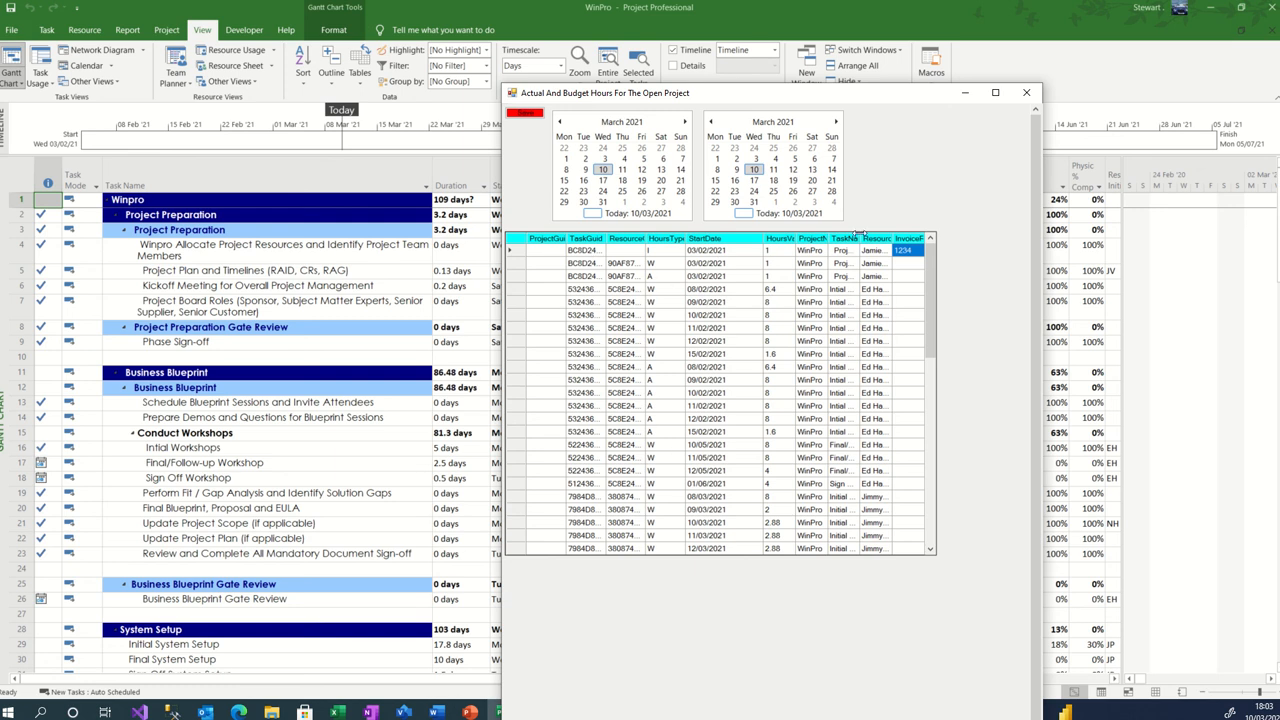
{"action": "left_click_drag", "start_coordinate": [858, 234], "coordinate": [898, 234]}
{"action": "mouse_move", "coordinate": [932, 288]}
{"action": "left_mouse_down"}
{"action": "mouse_move", "coordinate": [924, 490]}
{"action": "mouse_move", "coordinate": [925, 272]}
{"action": "left_mouse_up"}
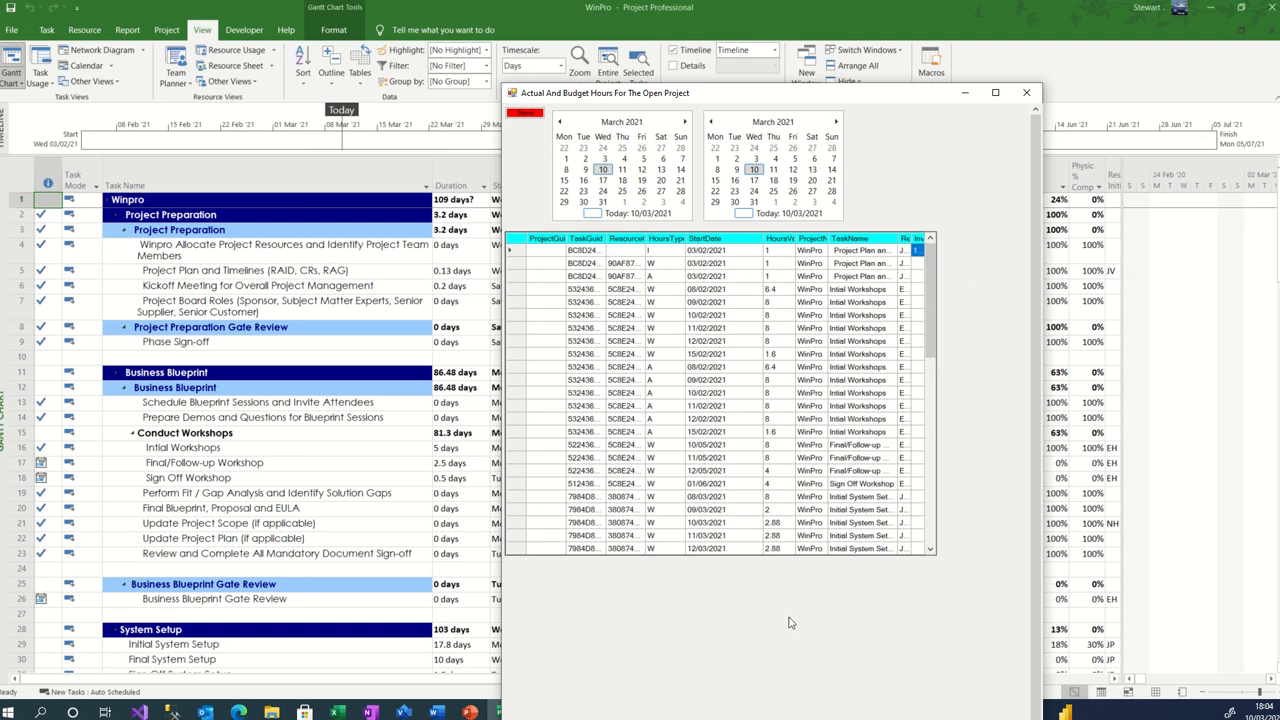
- Save the actual and budget hours data as Winpro in the ProjectData1 folder
{"action": "left_click", "coordinate": [525, 112]}
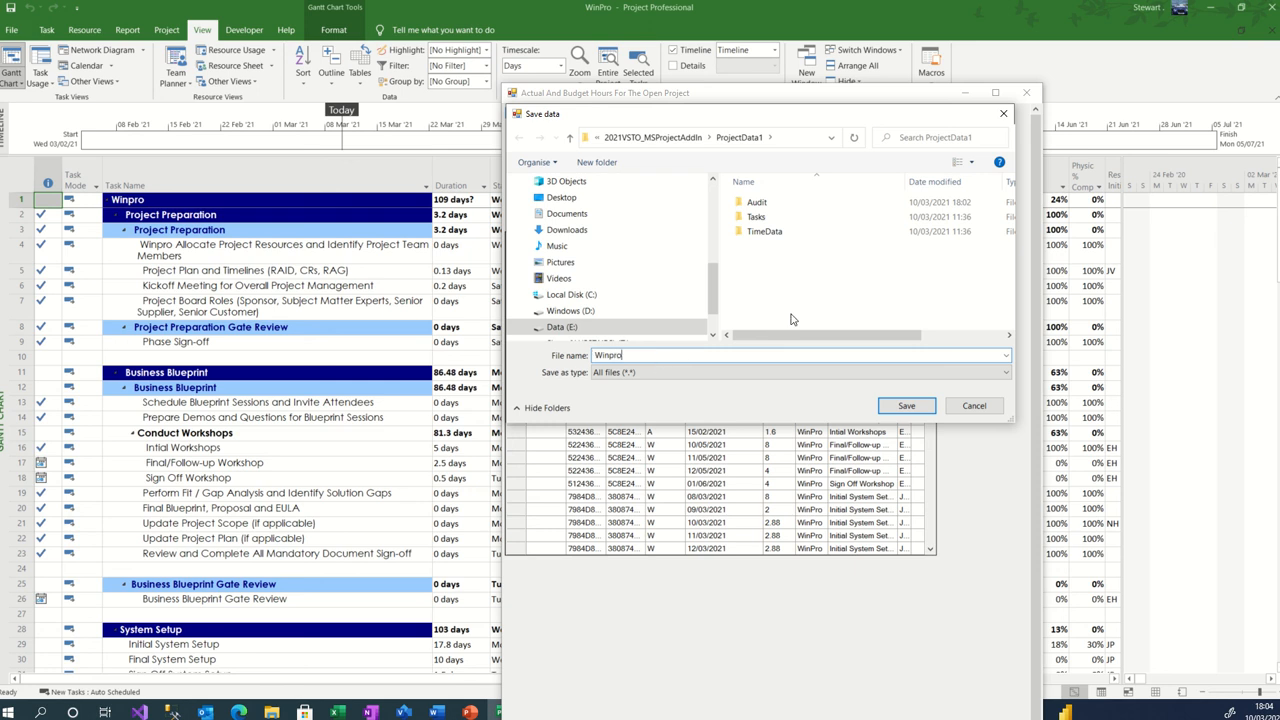
{"action": "left_click", "coordinate": [906, 406]}
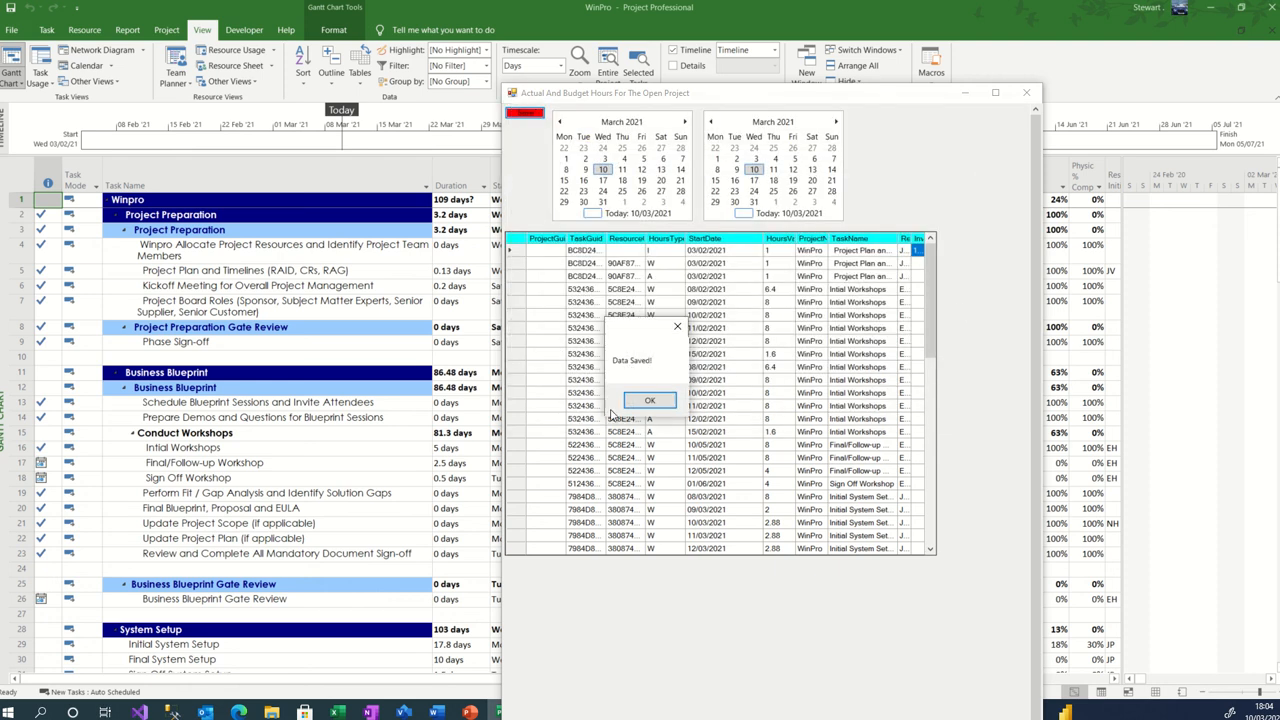
{"action": "left_click", "coordinate": [645, 402]}
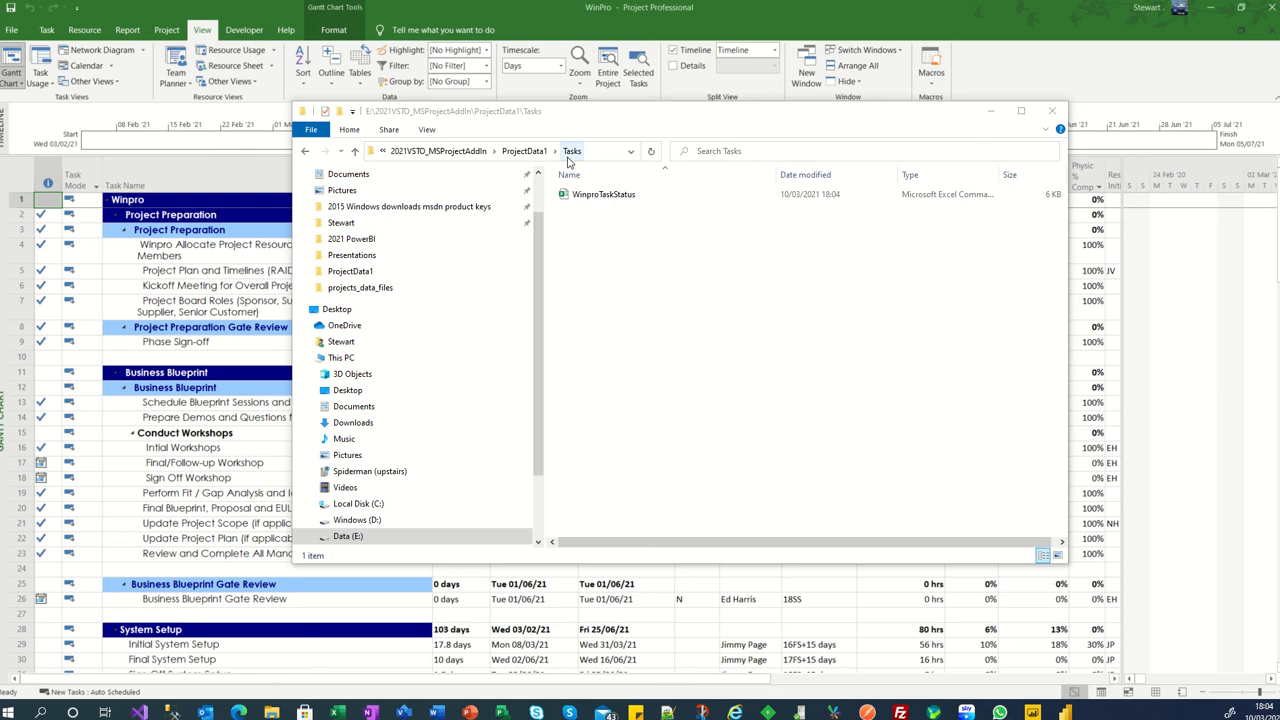
- Open the WinproTaskStatus file from the Tasks folder in Excel and widen its Task Name and Task Resources columns
{"action": "left_click", "coordinate": [603, 197]}
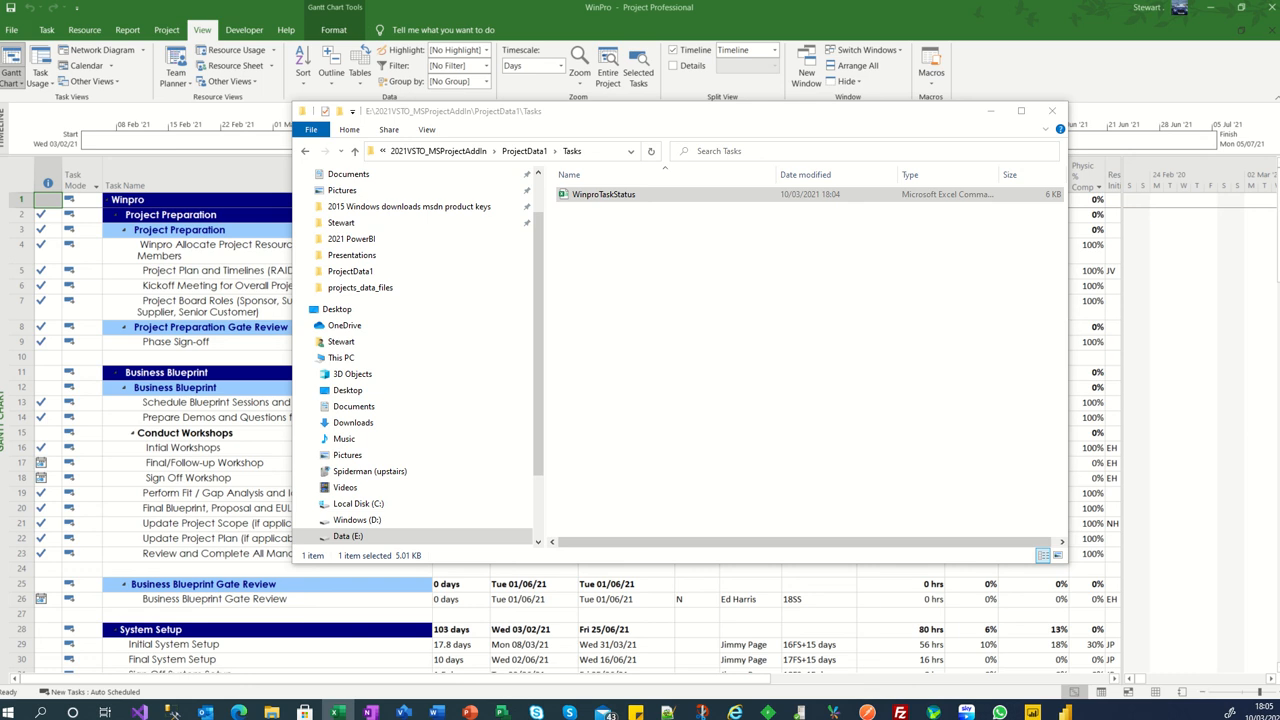
{"action": "left_click_drag", "start_coordinate": [1279, 453], "coordinate": [669, 0]}
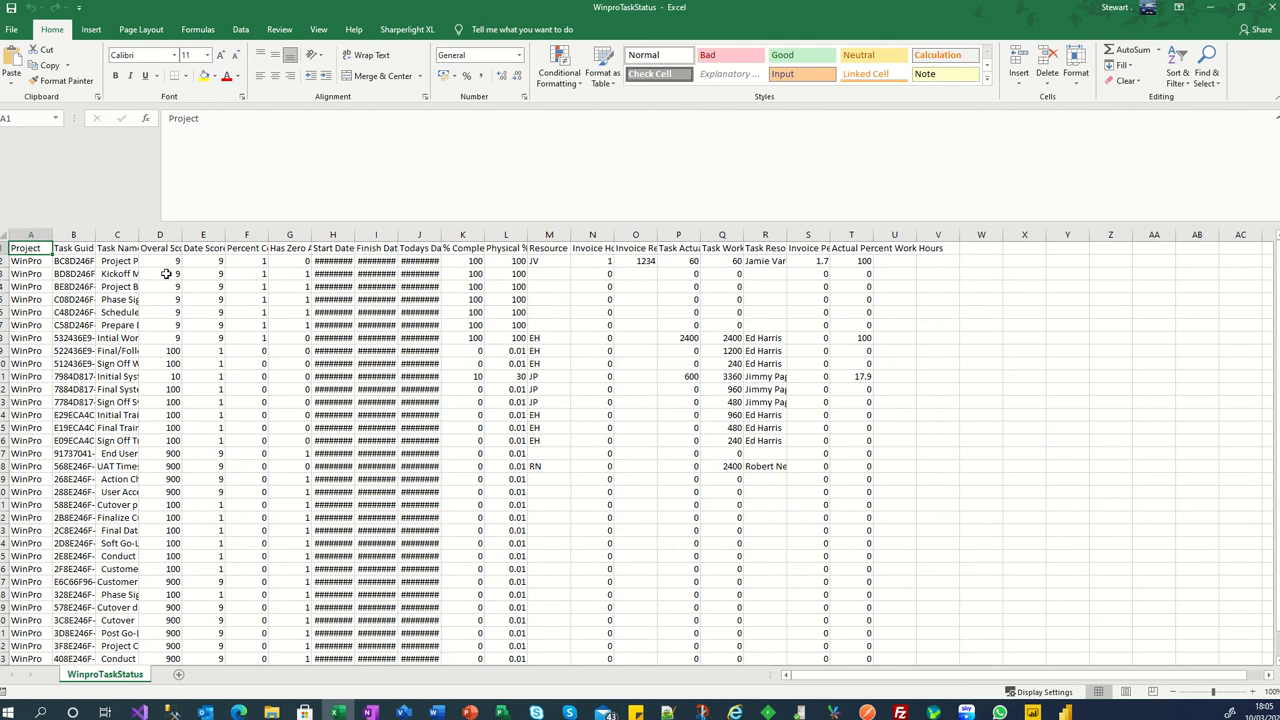
{"action": "left_click_drag", "start_coordinate": [138, 236], "coordinate": [302, 256]}
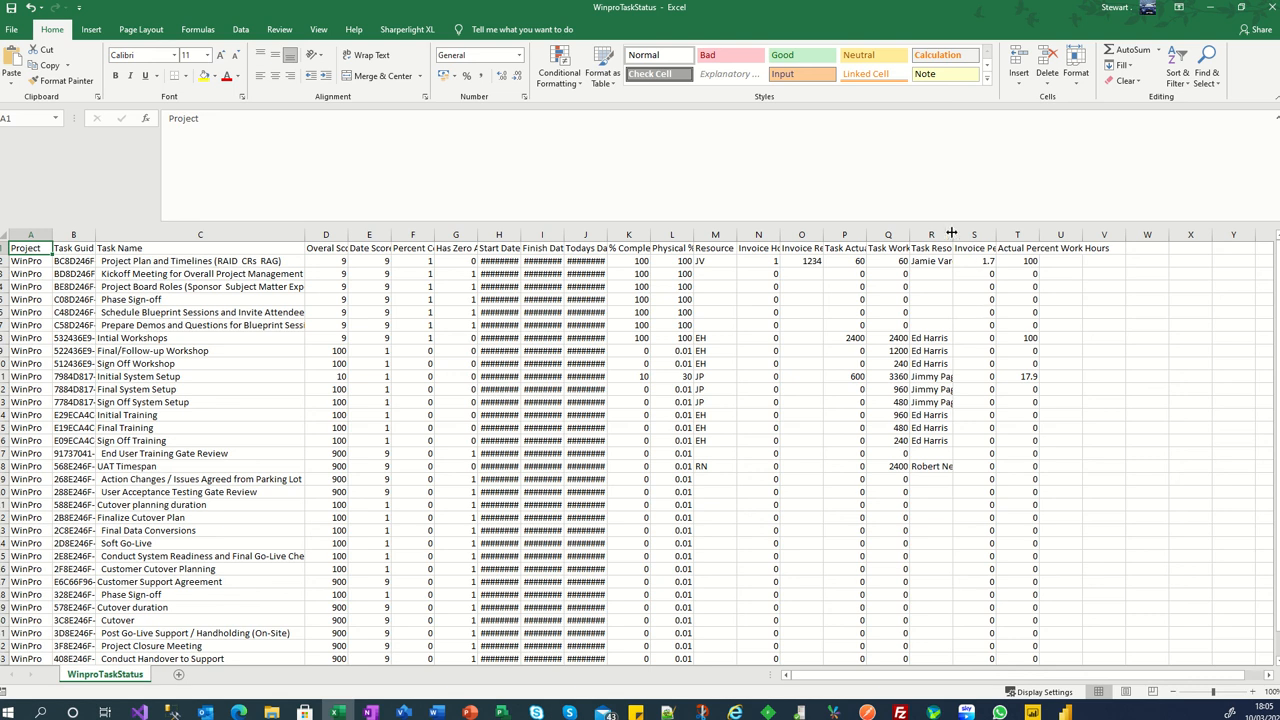
{"action": "left_click_drag", "start_coordinate": [953, 233], "coordinate": [990, 233]}
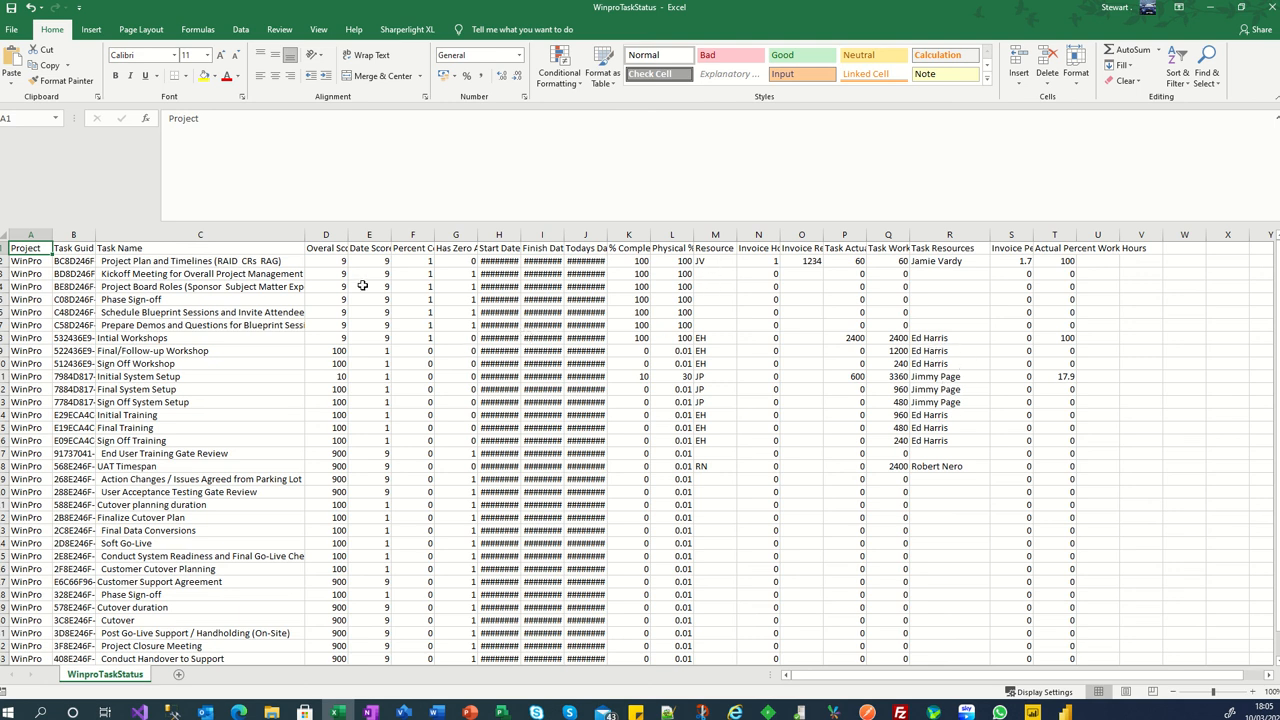
- Widen the Overal Score, Date Score, Percent Complete, Finish Date and Todays Date columns of the task status sheet
{"action": "left_click_drag", "start_coordinate": [346, 234], "coordinate": [415, 234]}
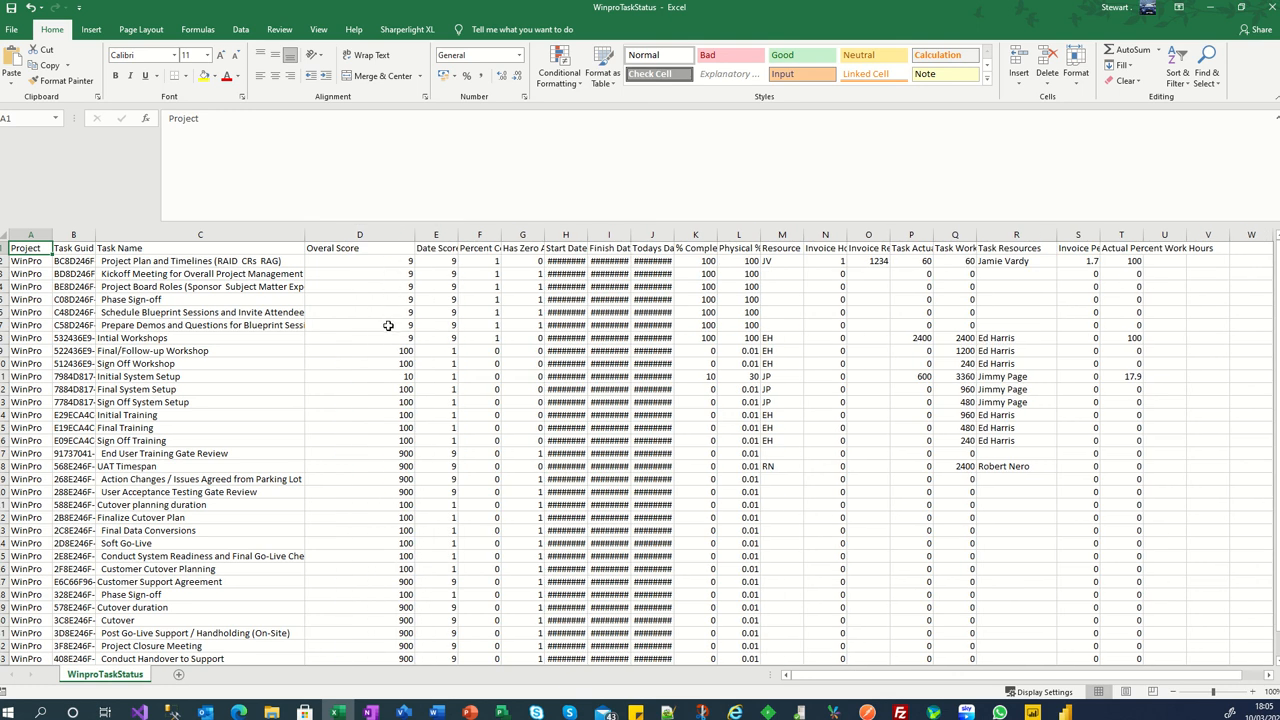
{"action": "left_click_drag", "start_coordinate": [459, 234], "coordinate": [478, 234]}
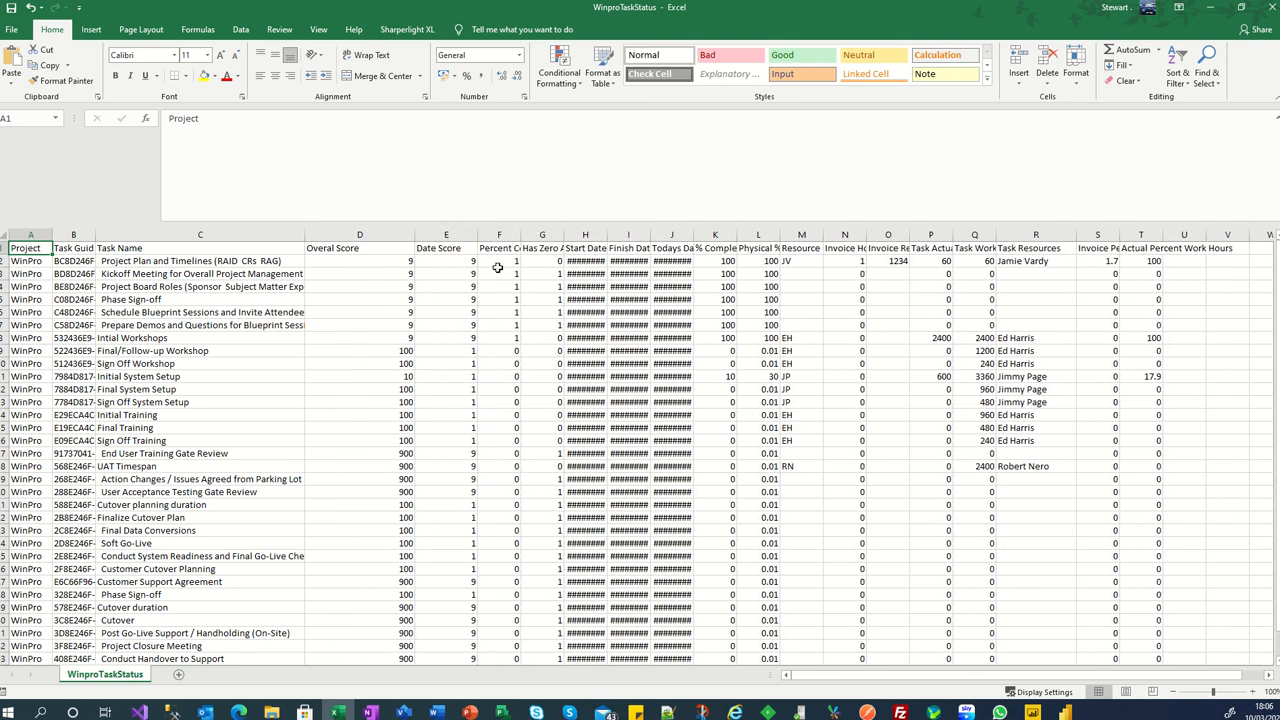
{"action": "left_click_drag", "start_coordinate": [522, 234], "coordinate": [546, 234]}
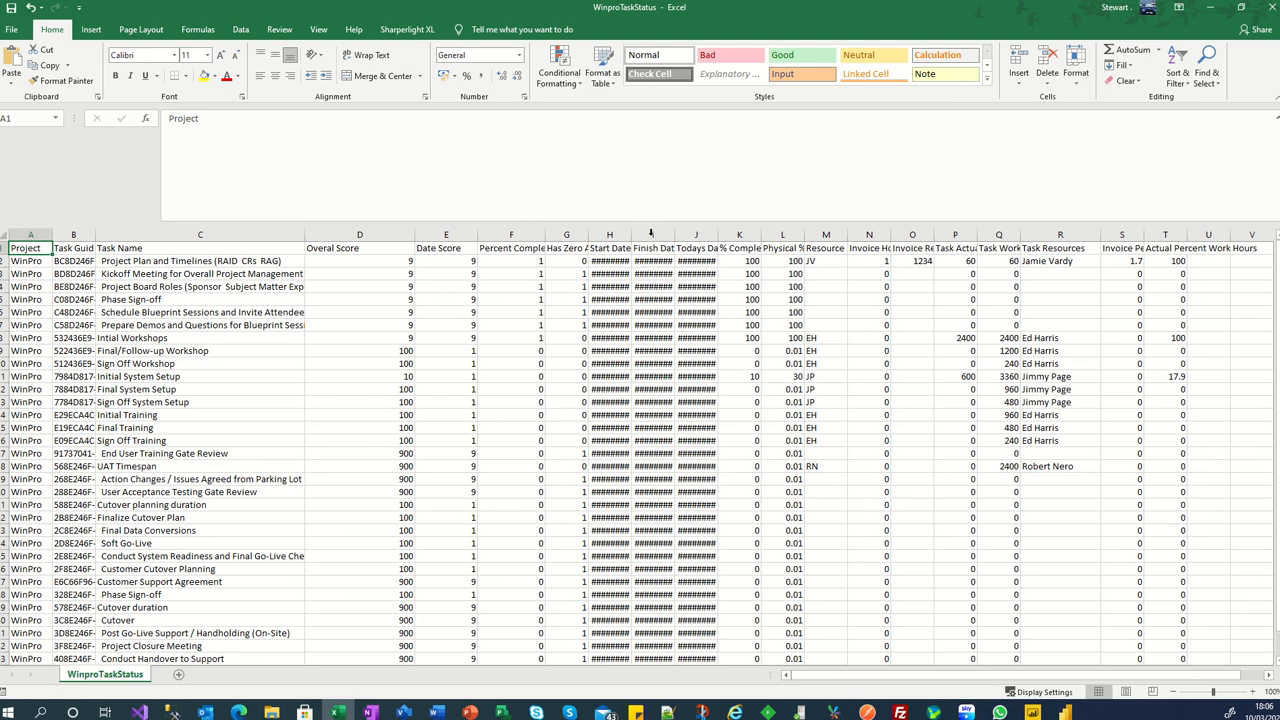
{"action": "left_click_drag", "start_coordinate": [676, 234], "coordinate": [785, 234]}
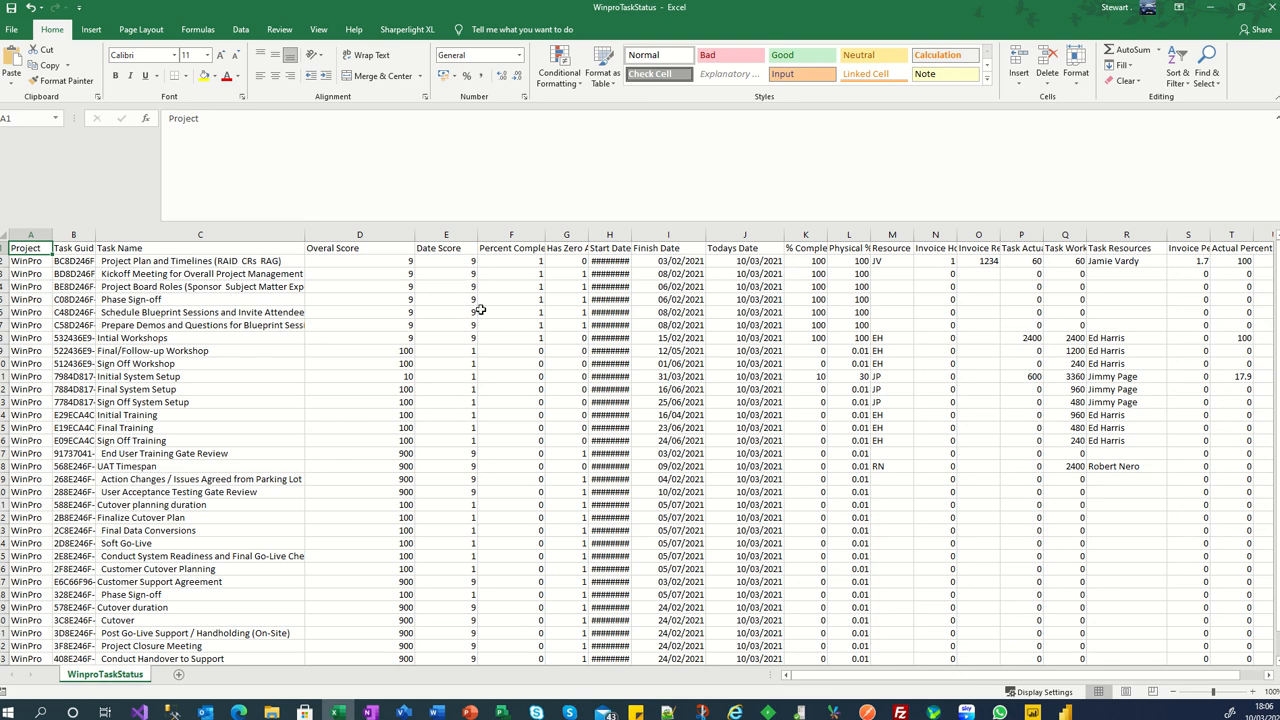
- Look through the task status rows and widen the % Complete and Invoice Hours columns
{"action": "scroll", "coordinate": [451, 364], "scroll_direction": "down", "scroll_amount": 1}
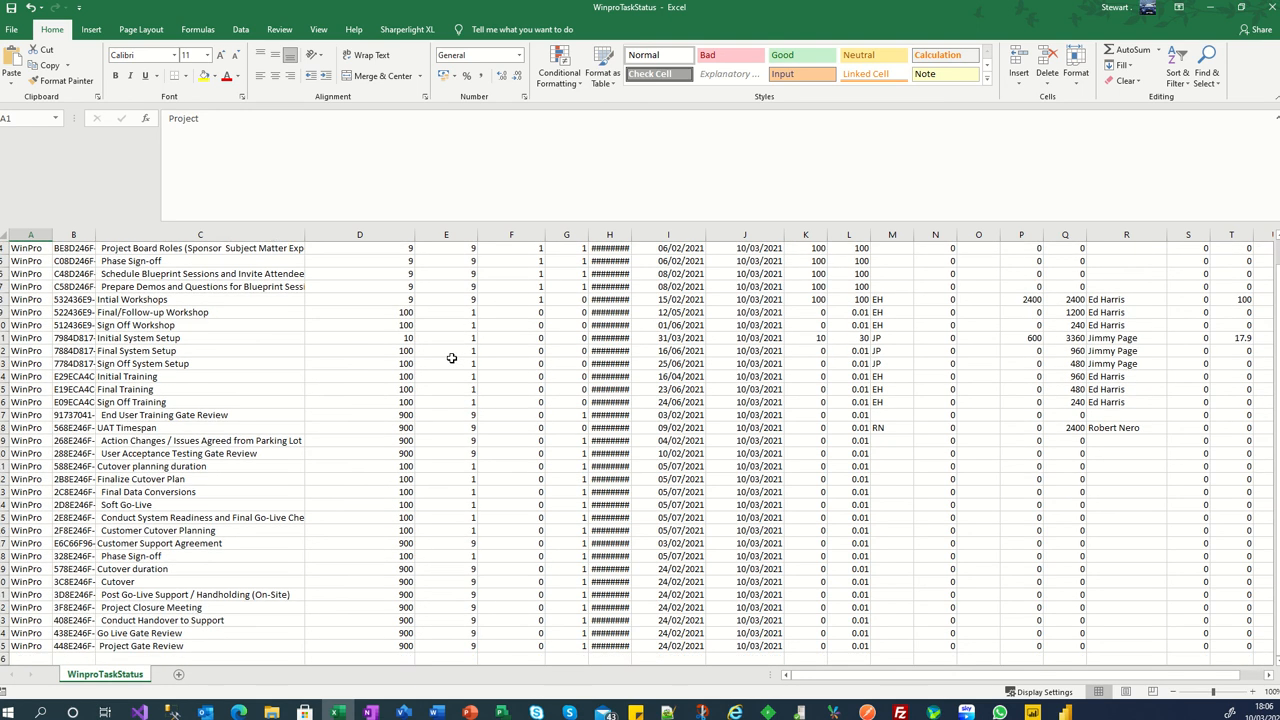
{"action": "scroll", "coordinate": [448, 351], "scroll_direction": "up", "scroll_amount": 1}
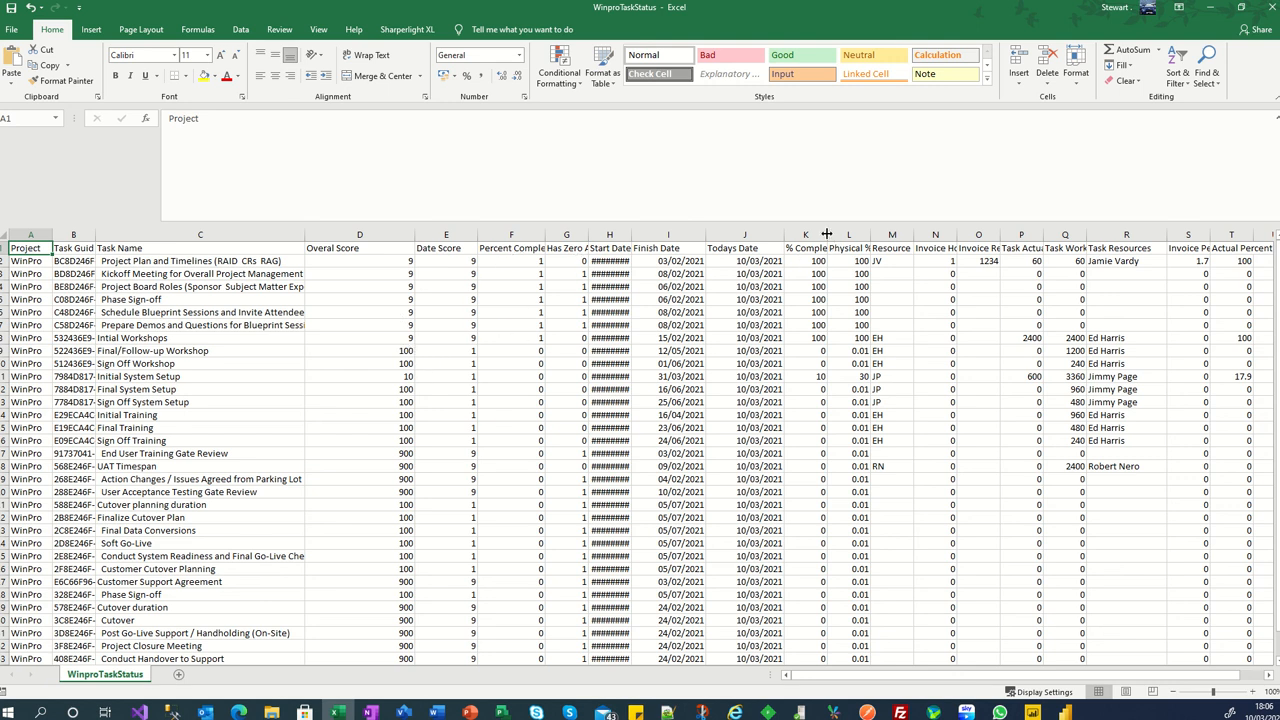
{"action": "left_click_drag", "start_coordinate": [826, 234], "coordinate": [855, 234]}
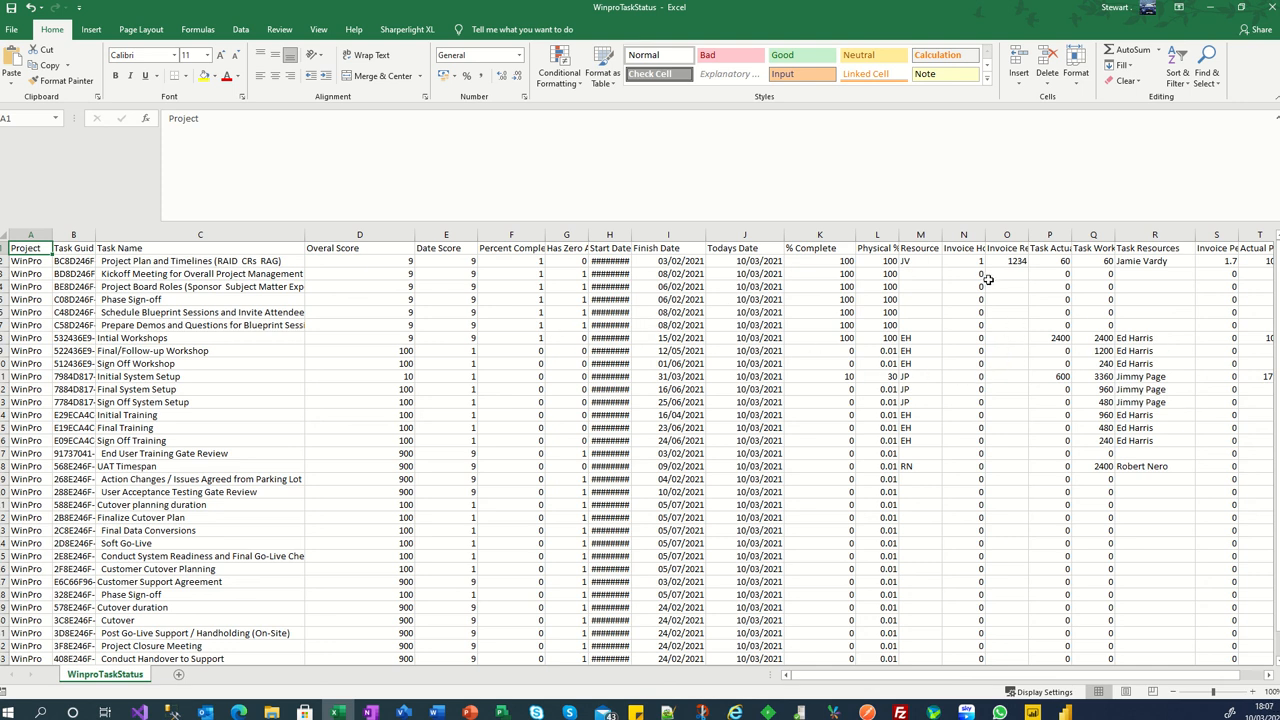
{"action": "left_click_drag", "start_coordinate": [985, 233], "coordinate": [1007, 233]}
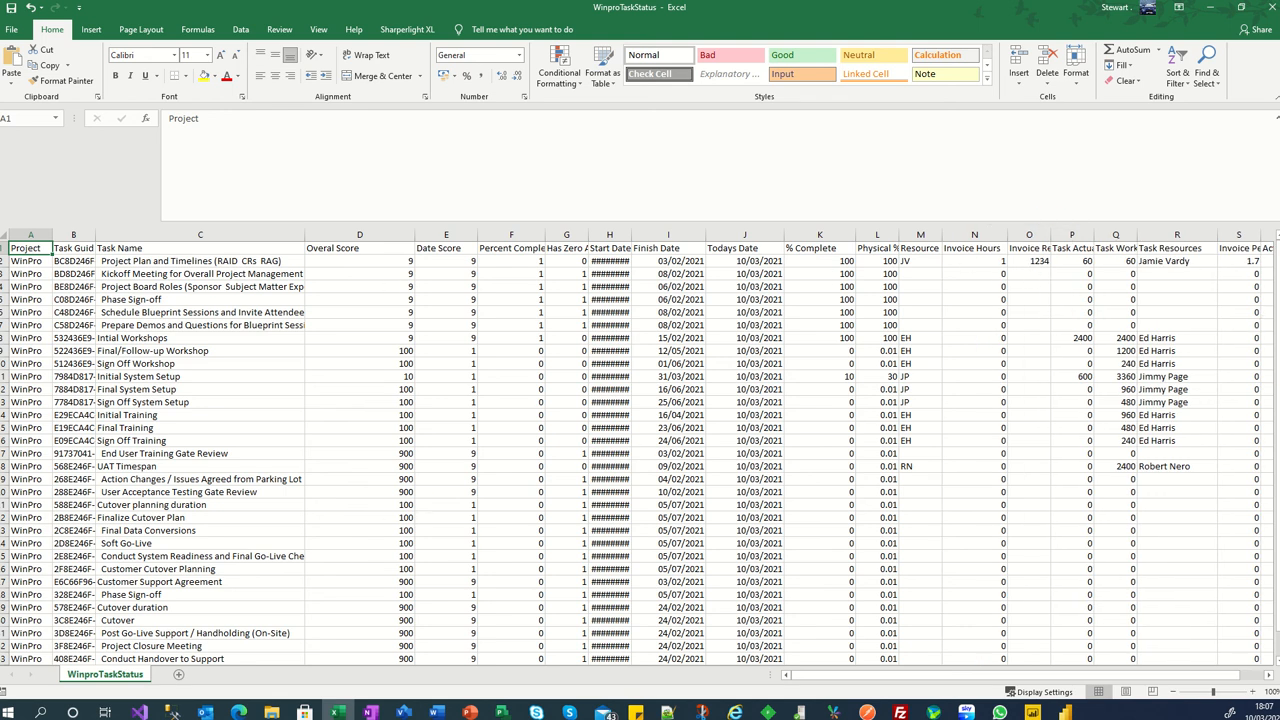
- Minimise the task status workbook and open the WinproTimeData file from the TimeData folder
{"action": "left_click", "coordinate": [1211, 8]}
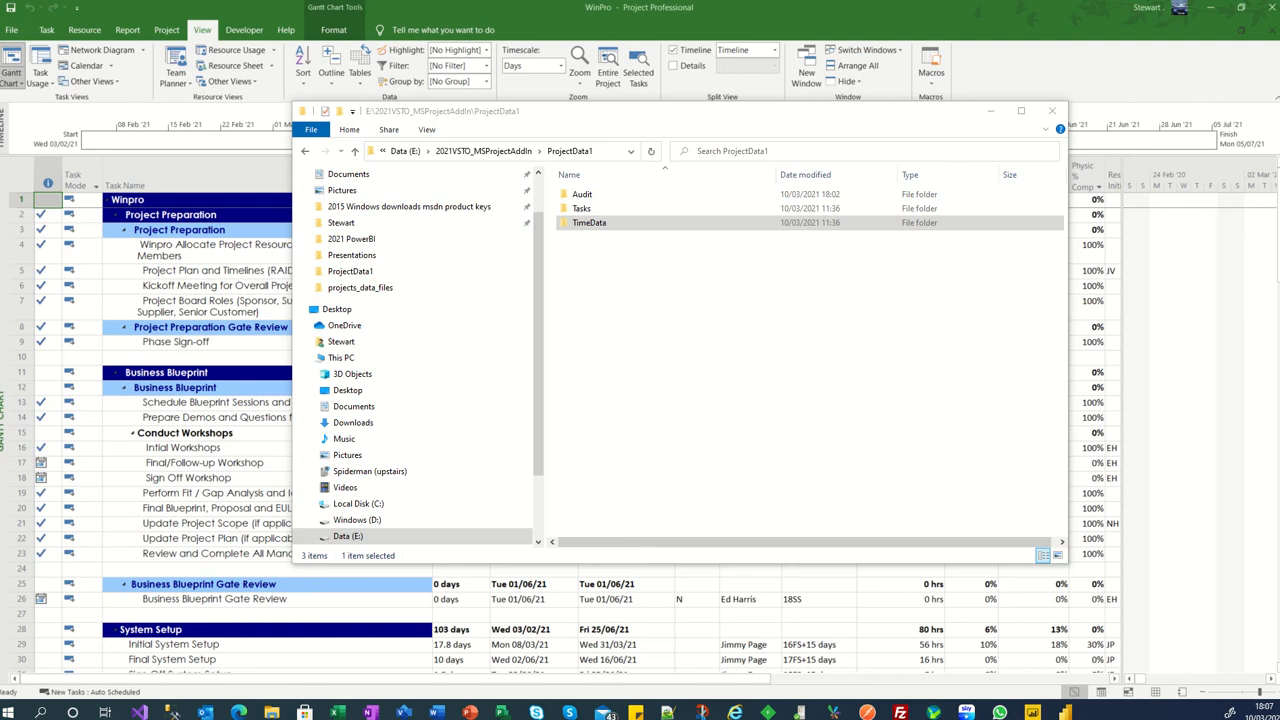
{"action": "double_click", "coordinate": [590, 223]}
{"action": "double_click", "coordinate": [597, 195]}
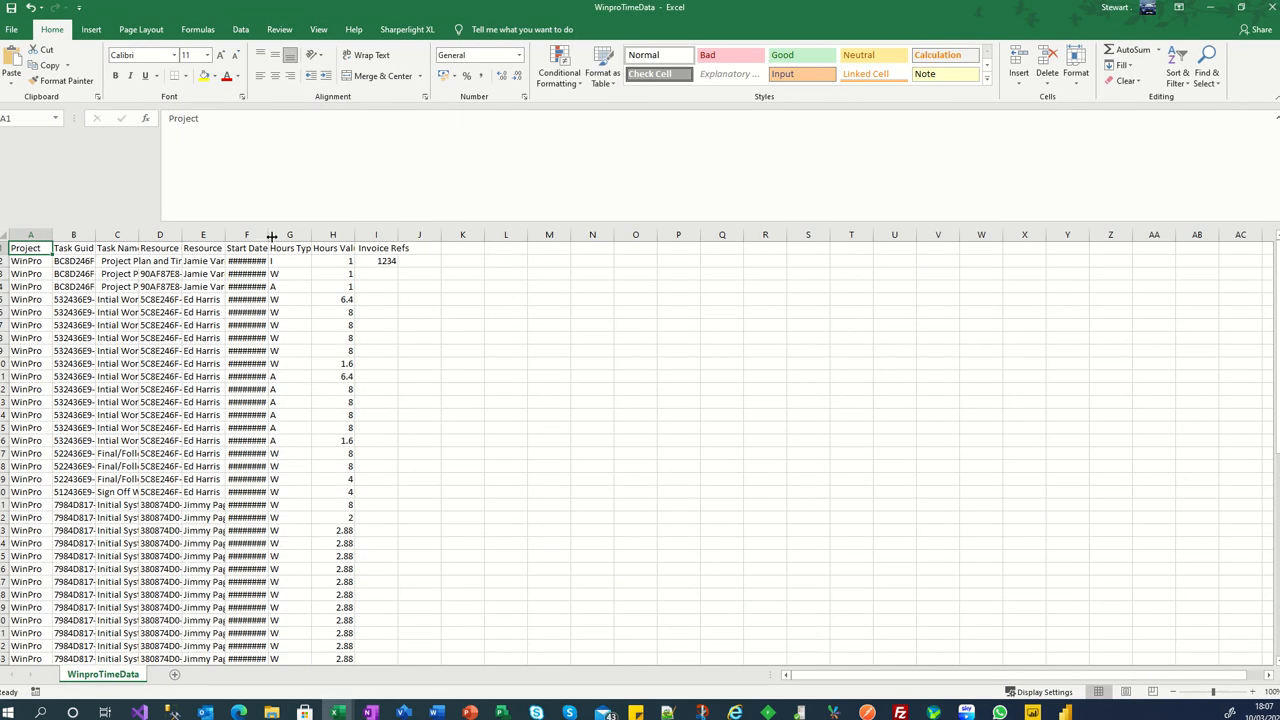
- Widen the Hours Type, Start Date and Resource Name columns of the time data and look through its rows
{"action": "left_click_drag", "start_coordinate": [311, 236], "coordinate": [355, 236]}
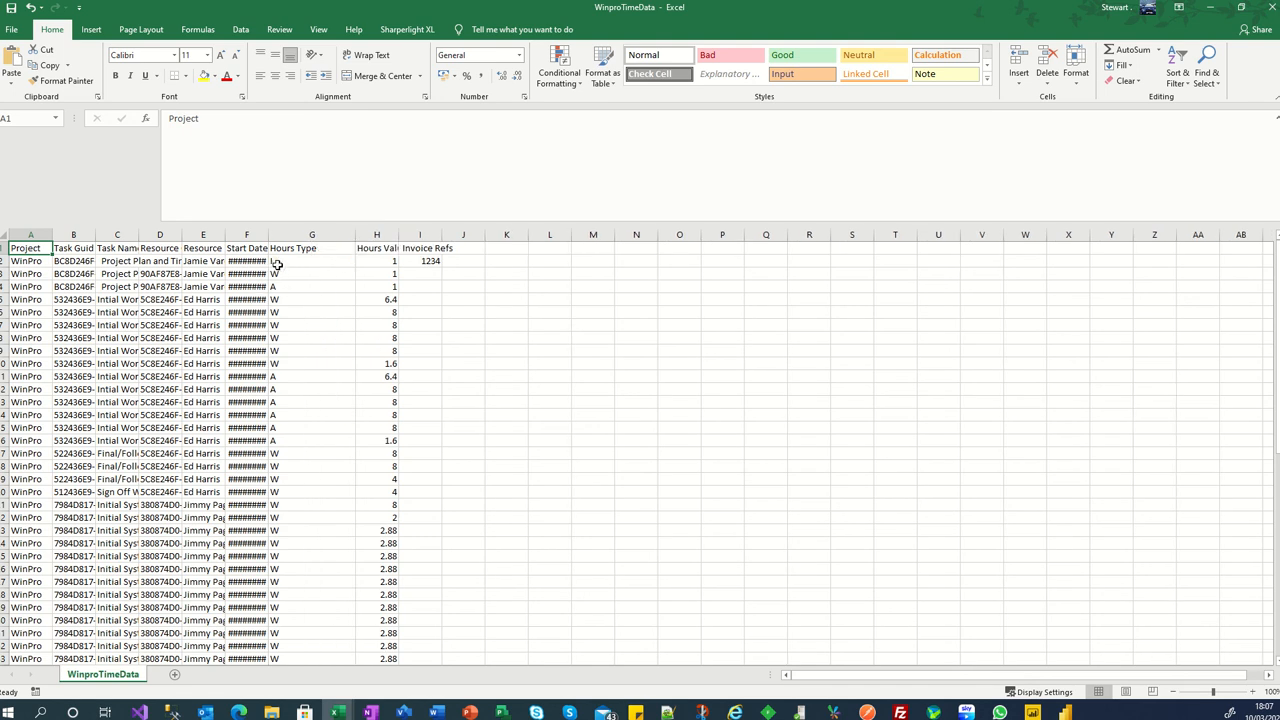
{"action": "left_click", "coordinate": [284, 275]}
{"action": "left_click", "coordinate": [290, 287]}
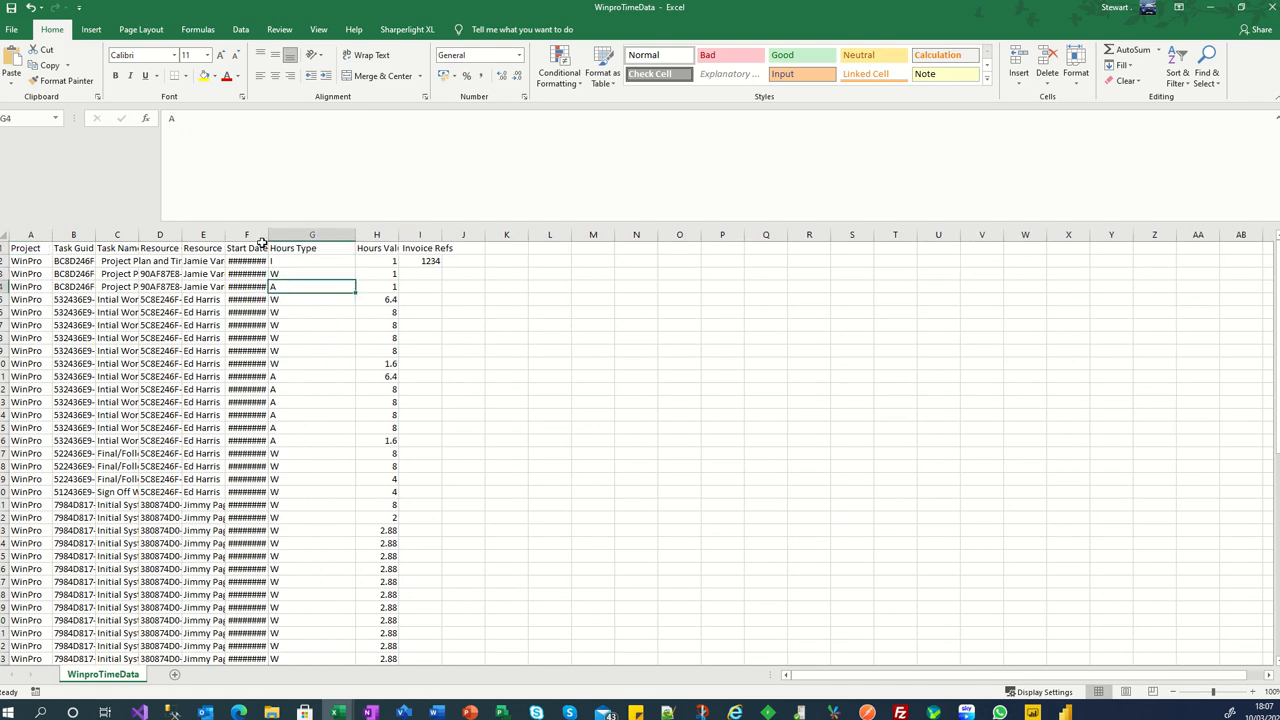
{"action": "left_click_drag", "start_coordinate": [266, 235], "coordinate": [310, 235]}
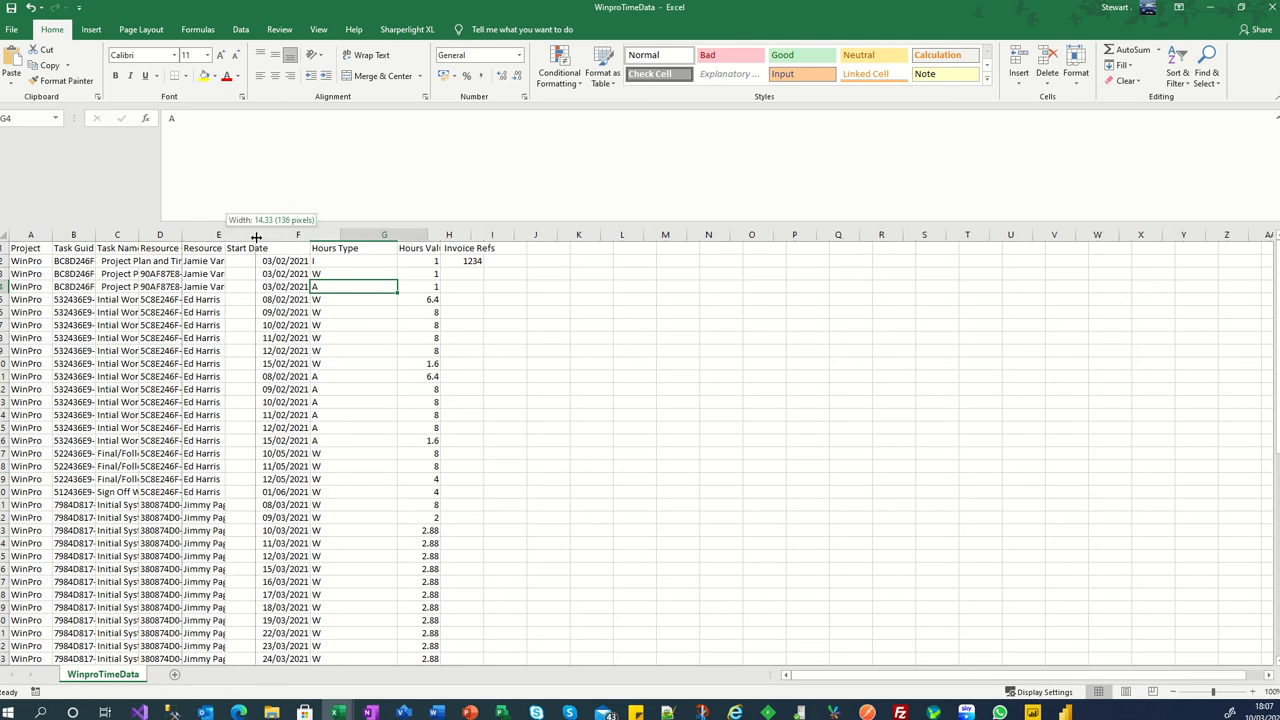
{"action": "double_click", "coordinate": [226, 235]}
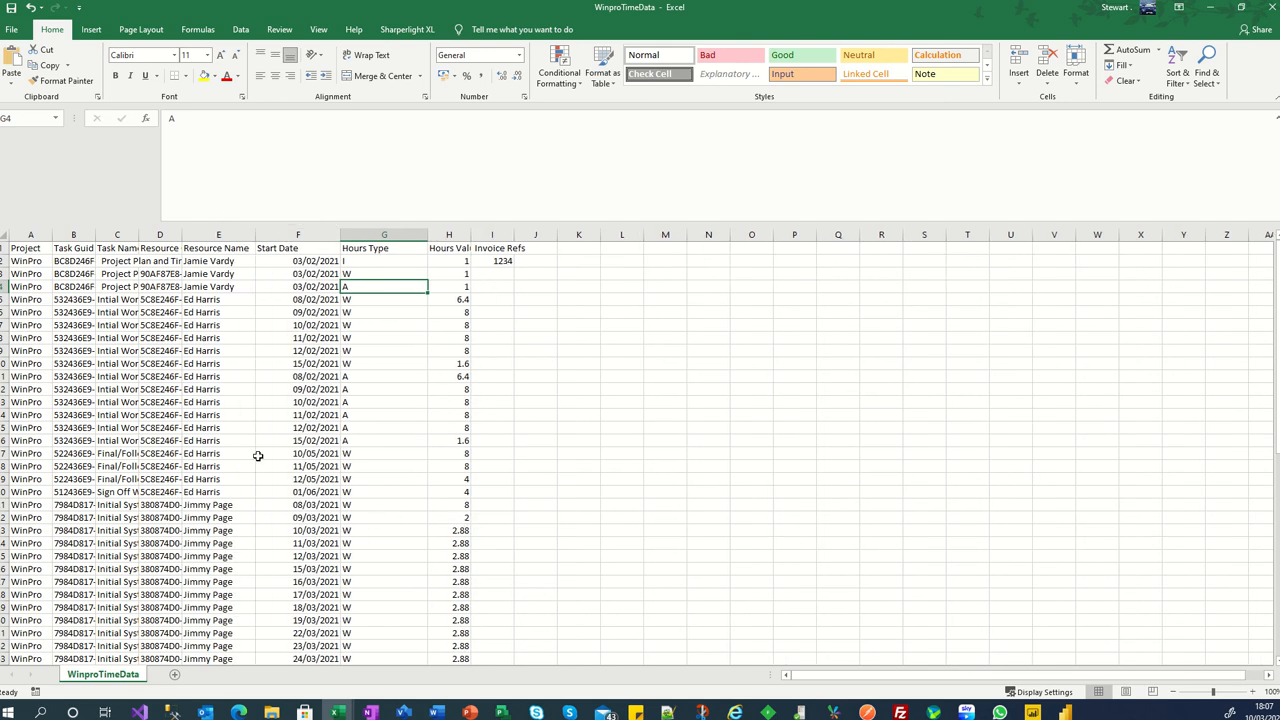
{"action": "scroll", "coordinate": [160, 470], "scroll_direction": "down", "scroll_amount": 4}
{"action": "scroll", "coordinate": [172, 487], "scroll_direction": "up", "scroll_amount": 5}
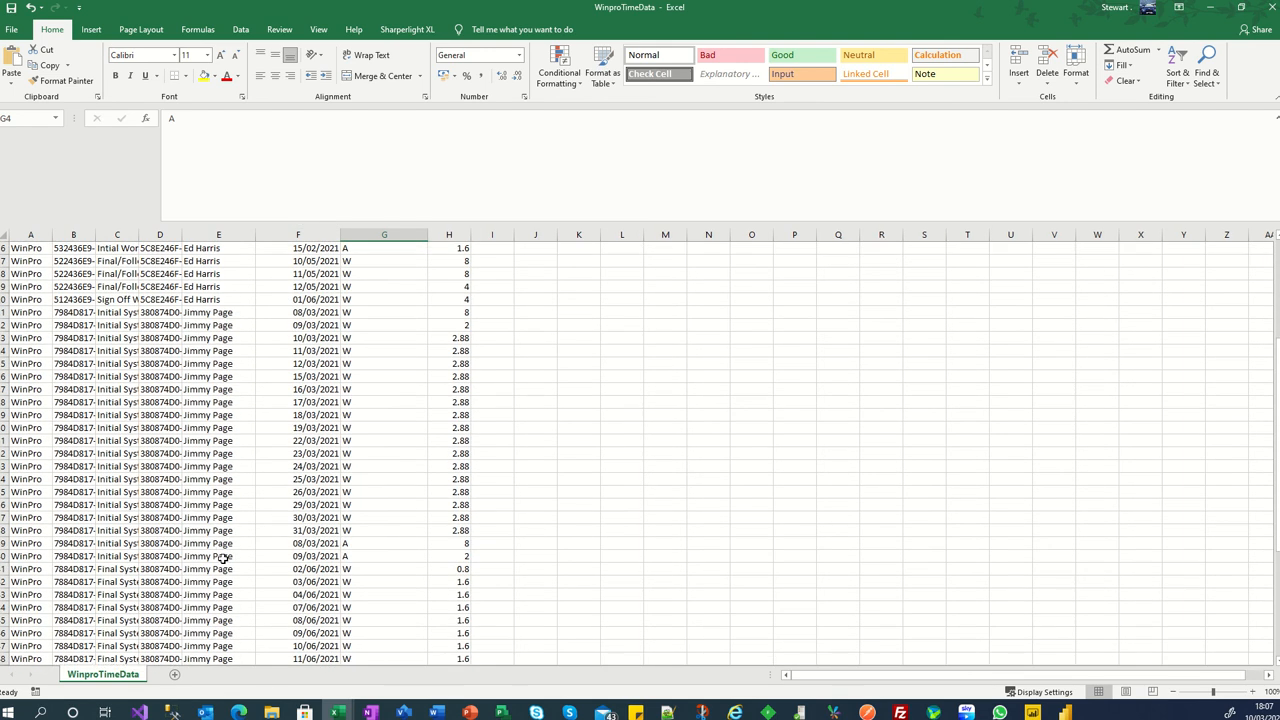